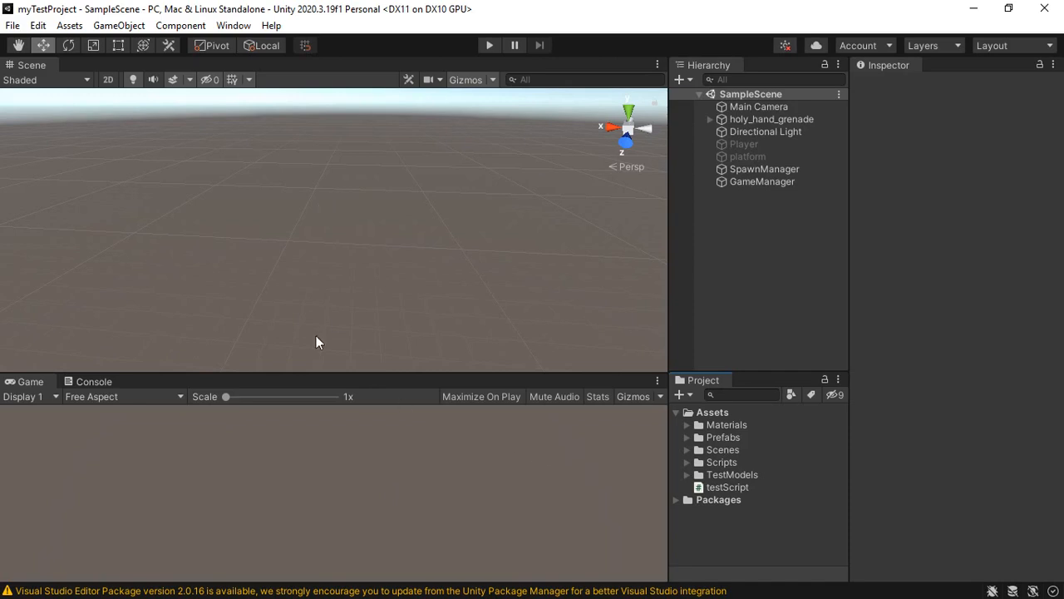
# Step: Inspect the SampleScene asset in the Scenes folder and the contents of the Scripts folder
pyautogui.click(686, 449)
pyautogui.click(728, 462)
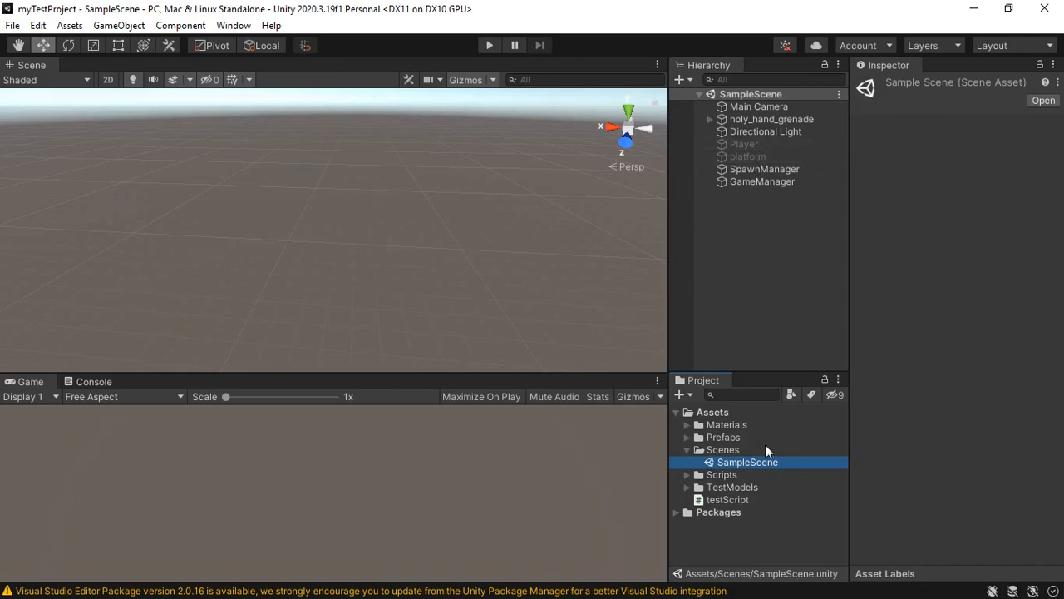
pyautogui.click(686, 475)
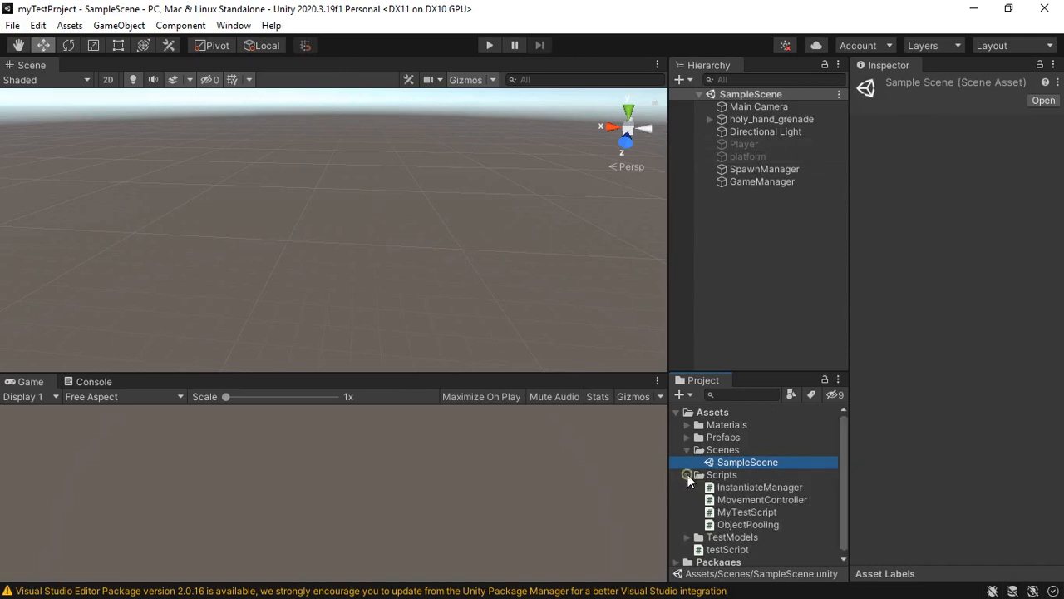
pyautogui.click(687, 474)
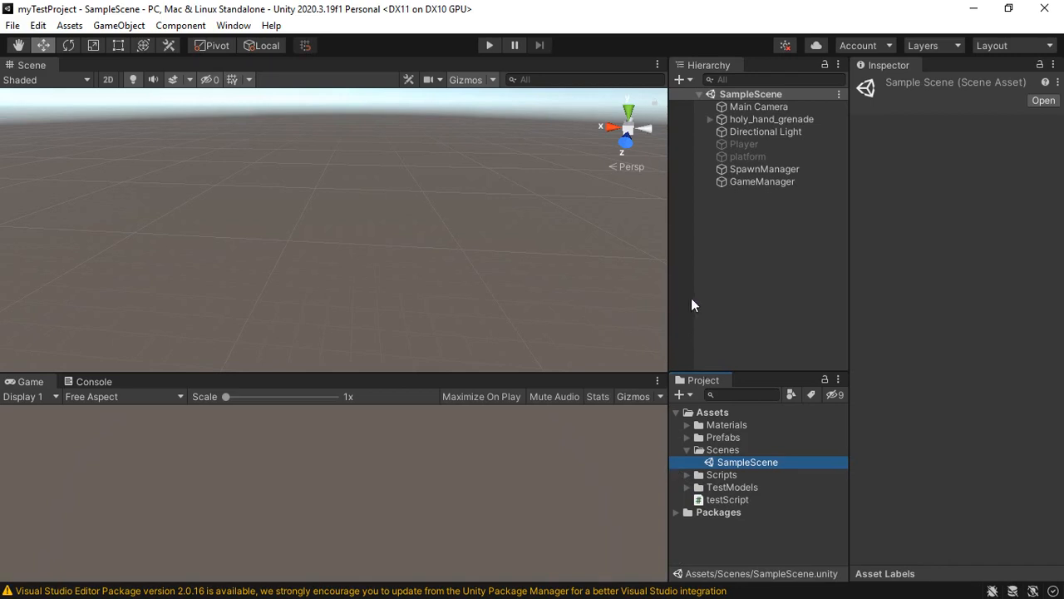
# Step: Add a Text - TextMeshPro UI element to the scene
pyautogui.rightClick(745, 215)
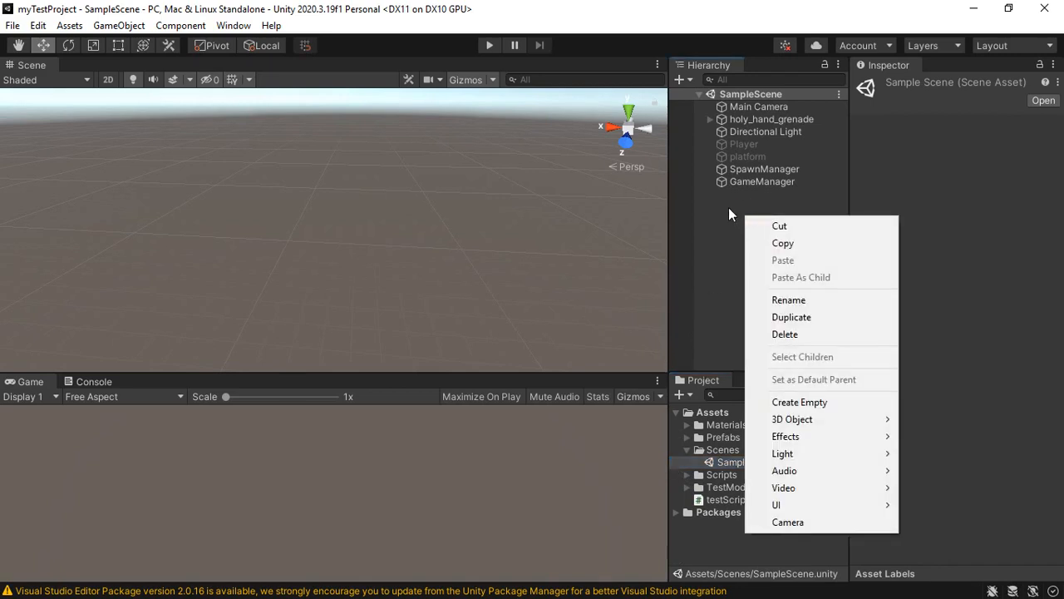
pyautogui.rightClick(728, 208)
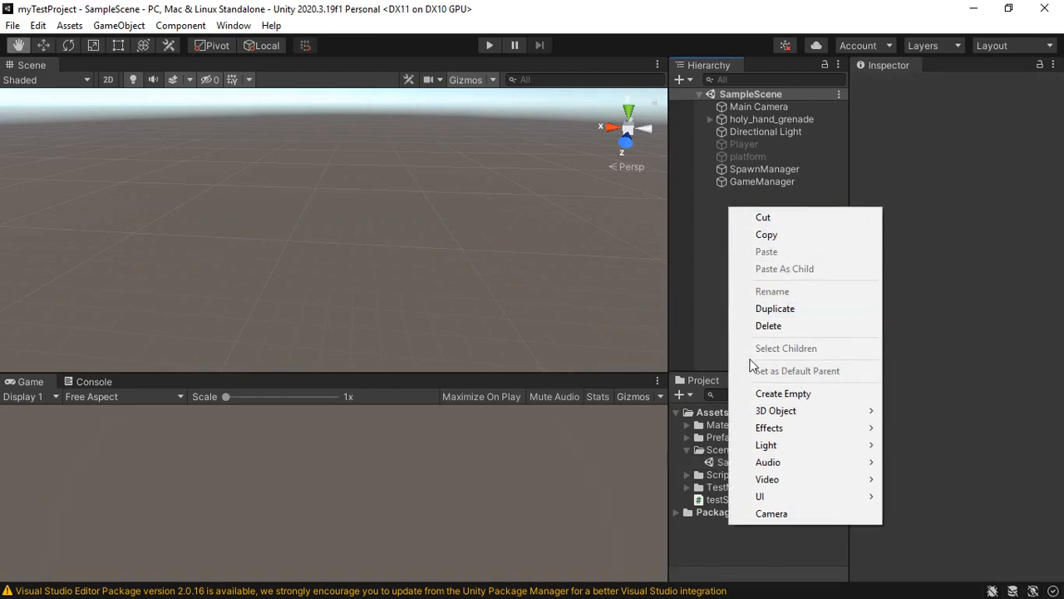
pyautogui.moveTo(773, 502)
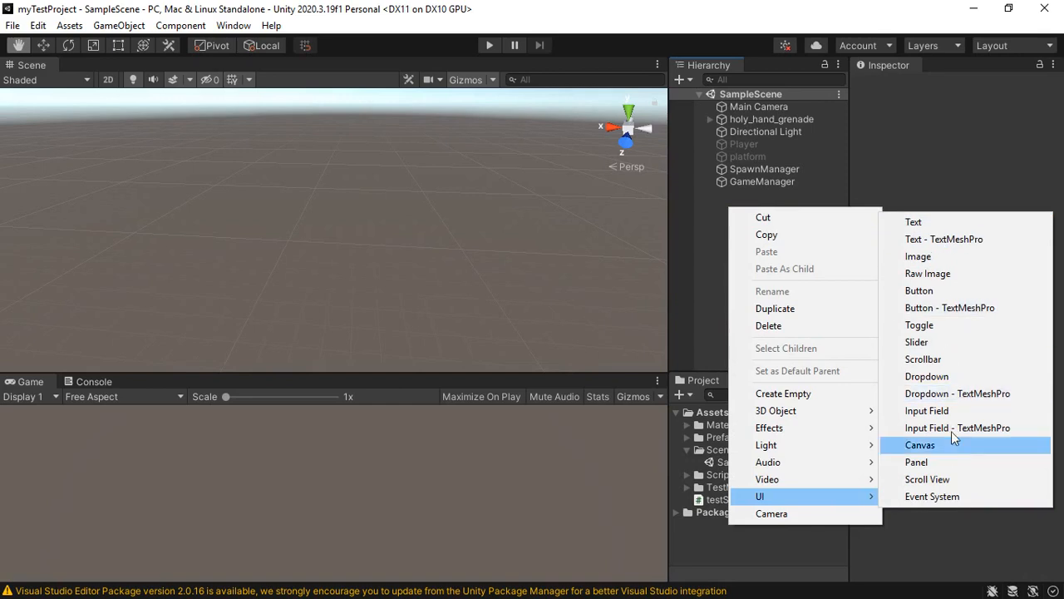
pyautogui.click(947, 241)
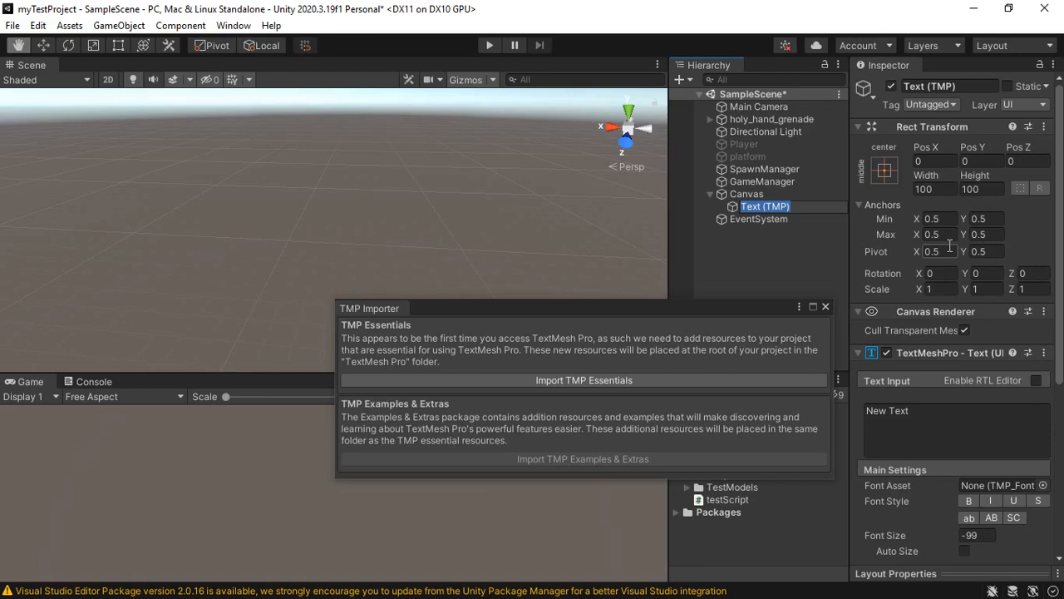
# Step: Import the TMP Essentials resources and close the TMP Importer
pyautogui.click(603, 380)
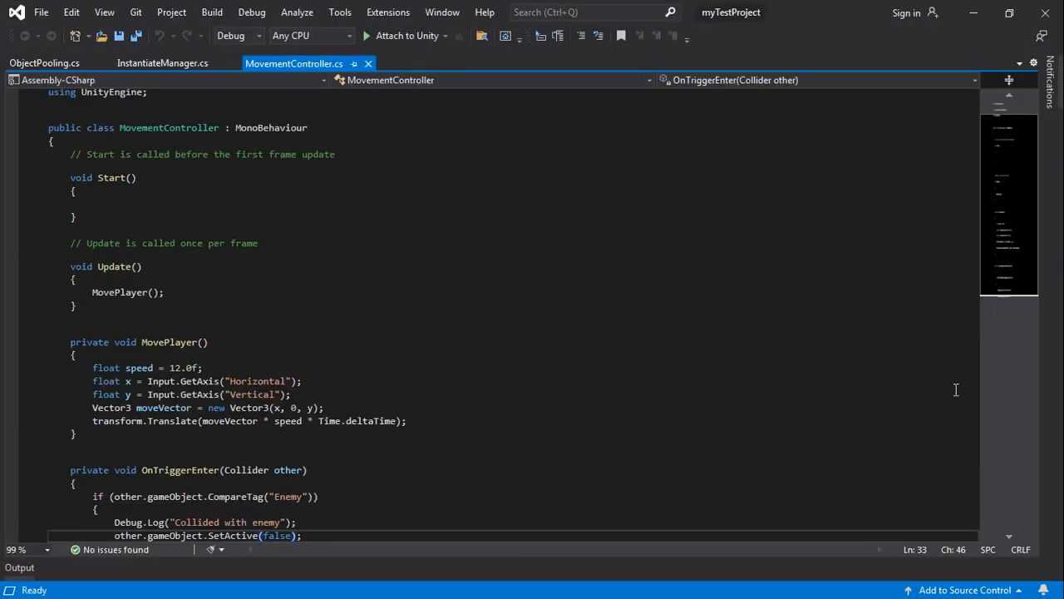
pyautogui.hotkey('alt', 'Tab')
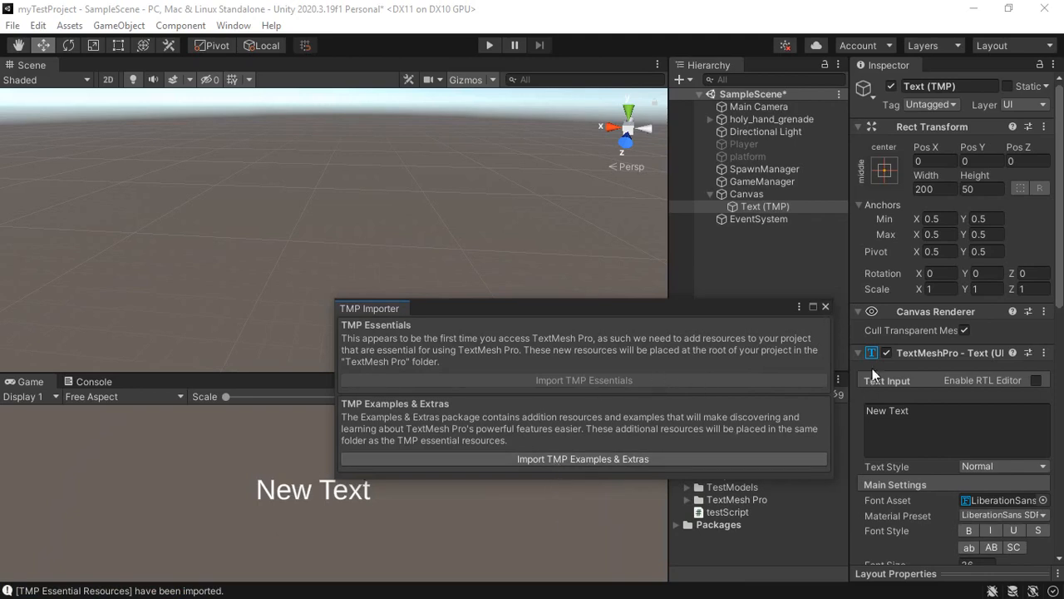
pyautogui.click(826, 307)
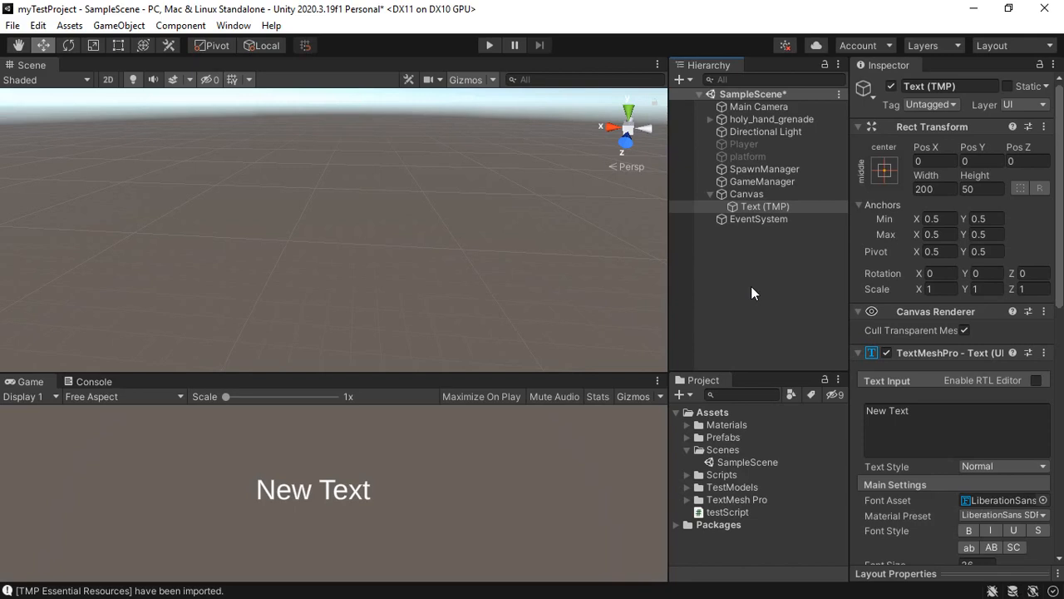
pyautogui.click(751, 194)
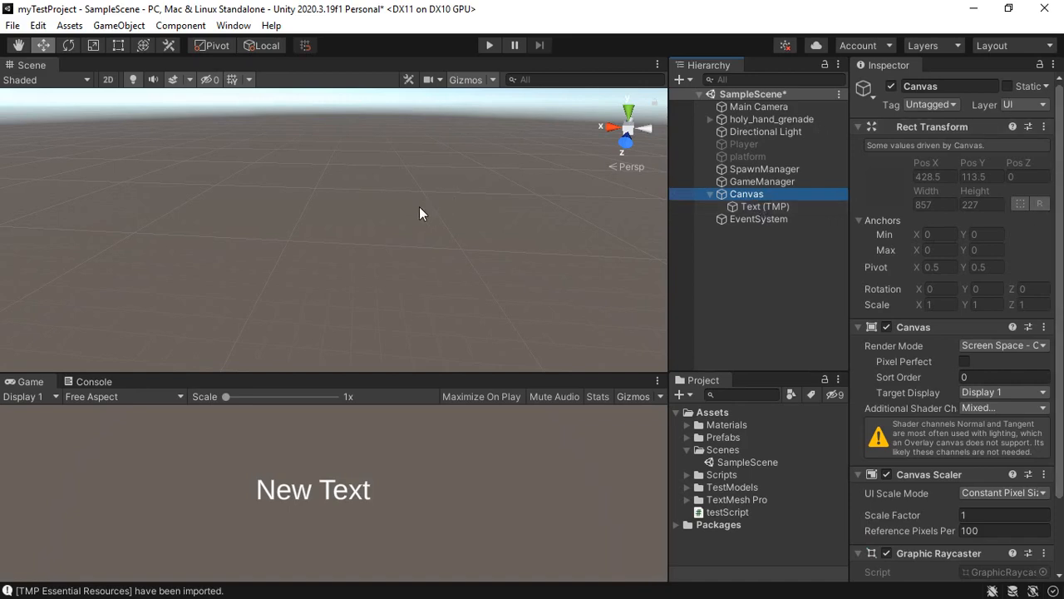
pyautogui.press('F9')
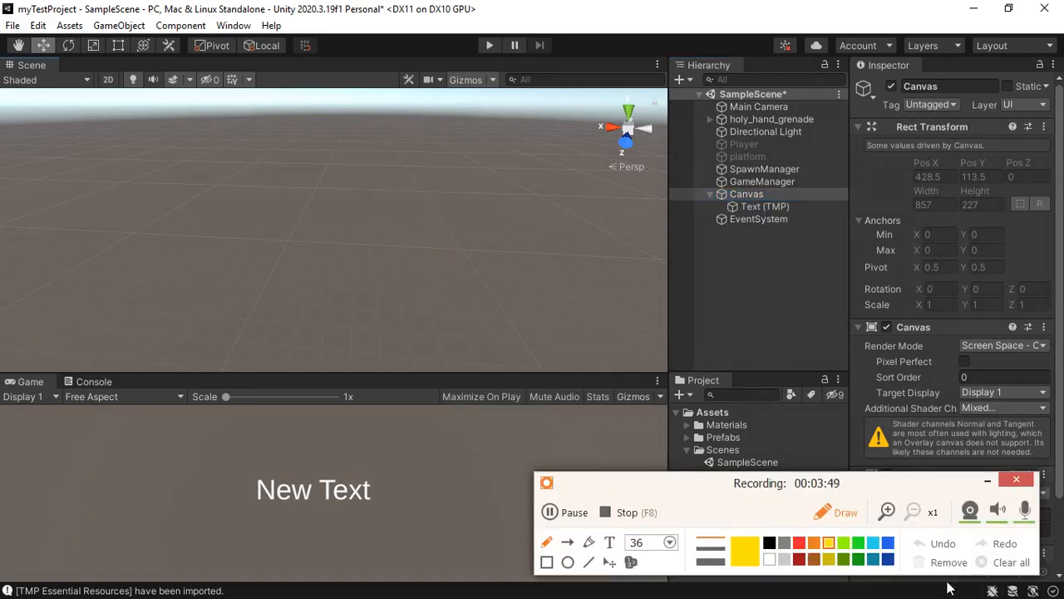
pyautogui.click(843, 542)
pyautogui.moveTo(118, 312)
pyautogui.mouseDown()
pyautogui.moveTo(171, 290)
pyautogui.moveTo(218, 342)
pyautogui.mouseUp()
pyautogui.moveTo(173, 288); pyautogui.dragTo(238, 321)
pyautogui.moveTo(171, 284)
pyautogui.mouseDown()
pyautogui.moveTo(175, 218)
pyautogui.moveTo(190, 288)
pyautogui.moveTo(226, 278)
pyautogui.mouseUp()
pyautogui.moveTo(172, 248)
pyautogui.mouseDown()
pyautogui.moveTo(153, 247)
pyautogui.moveTo(171, 223)
pyautogui.moveTo(133, 171)
pyautogui.moveTo(249, 160)
pyautogui.moveTo(264, 200)
pyautogui.moveTo(141, 148)
pyautogui.mouseUp()
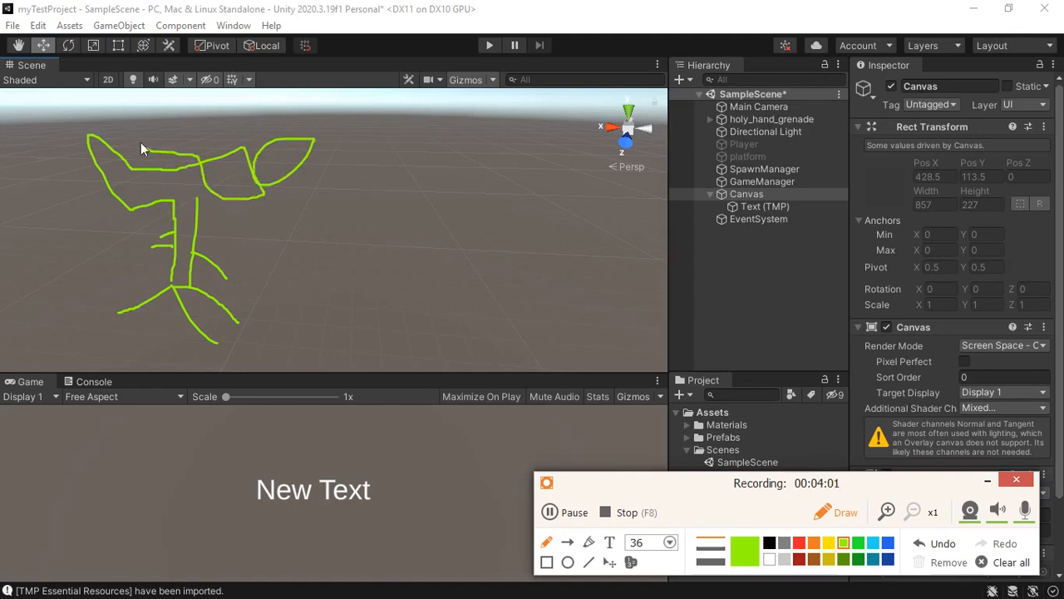
pyautogui.moveTo(216, 172); pyautogui.dragTo(216, 196)
pyautogui.moveTo(347, 323)
pyautogui.mouseDown()
pyautogui.moveTo(420, 344)
pyautogui.moveTo(503, 321)
pyautogui.moveTo(430, 328)
pyautogui.moveTo(403, 248)
pyautogui.mouseUp()
pyautogui.moveTo(347, 323); pyautogui.dragTo(404, 207)
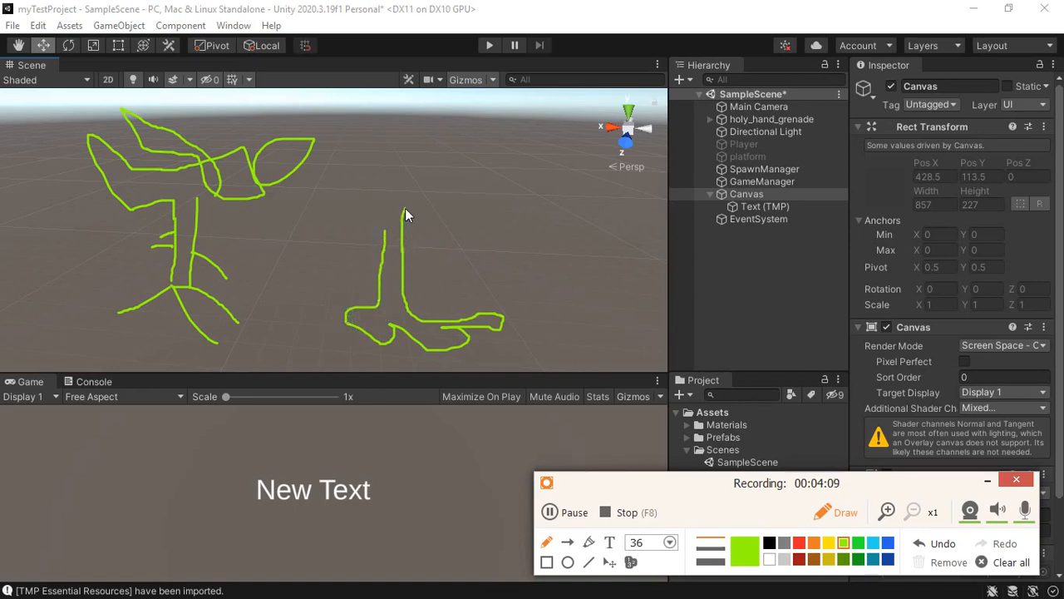
pyautogui.moveTo(360, 183); pyautogui.dragTo(387, 197)
pyautogui.moveTo(426, 185); pyautogui.dragTo(412, 213)
pyautogui.moveTo(374, 177); pyautogui.dragTo(404, 202)
pyautogui.moveTo(441, 159)
pyautogui.mouseDown()
pyautogui.moveTo(347, 160)
pyautogui.moveTo(434, 232)
pyautogui.mouseUp()
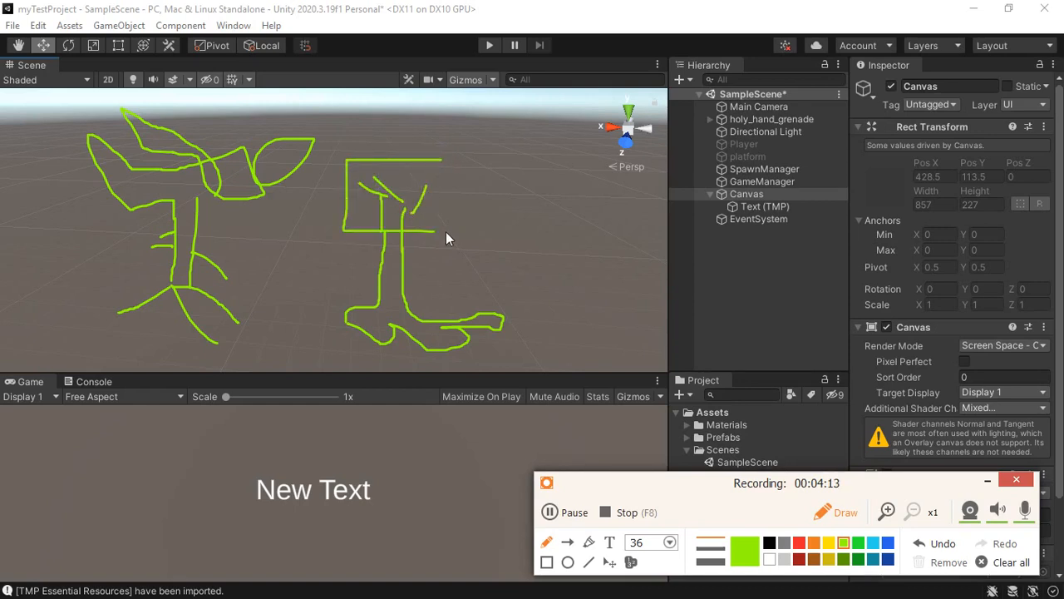
pyautogui.moveTo(451, 161)
pyautogui.mouseDown()
pyautogui.moveTo(412, 164)
pyautogui.moveTo(503, 167)
pyautogui.mouseUp()
pyautogui.moveTo(531, 110)
pyautogui.mouseDown()
pyautogui.moveTo(555, 157)
pyautogui.moveTo(574, 158)
pyautogui.moveTo(567, 232)
pyautogui.moveTo(582, 246)
pyautogui.mouseUp()
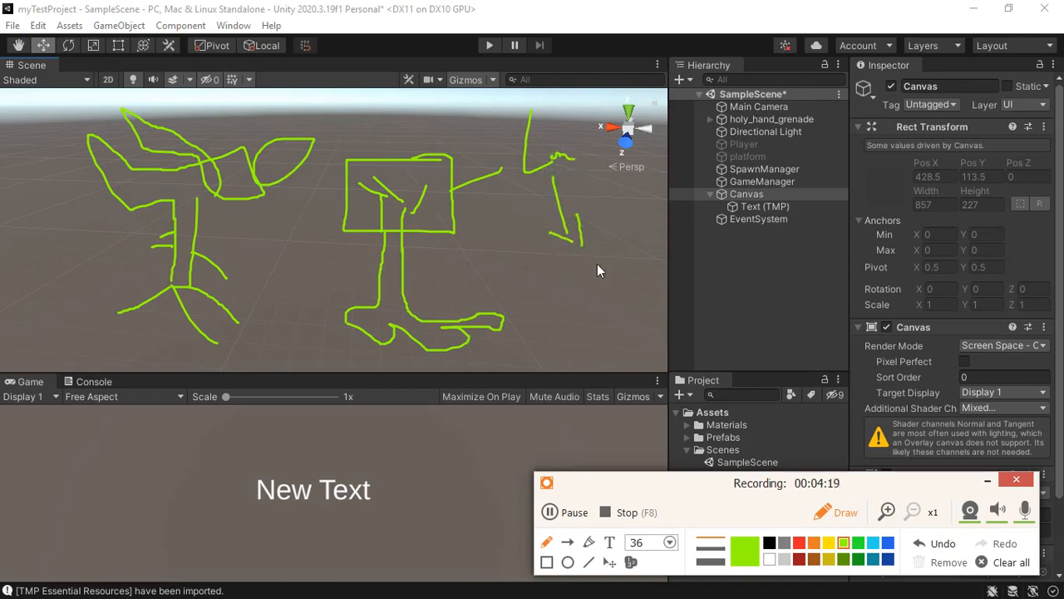
pyautogui.moveTo(538, 279); pyautogui.dragTo(623, 334)
pyautogui.moveTo(619, 280)
pyautogui.mouseDown()
pyautogui.moveTo(644, 254)
pyautogui.moveTo(647, 308)
pyautogui.moveTo(674, 289)
pyautogui.mouseUp()
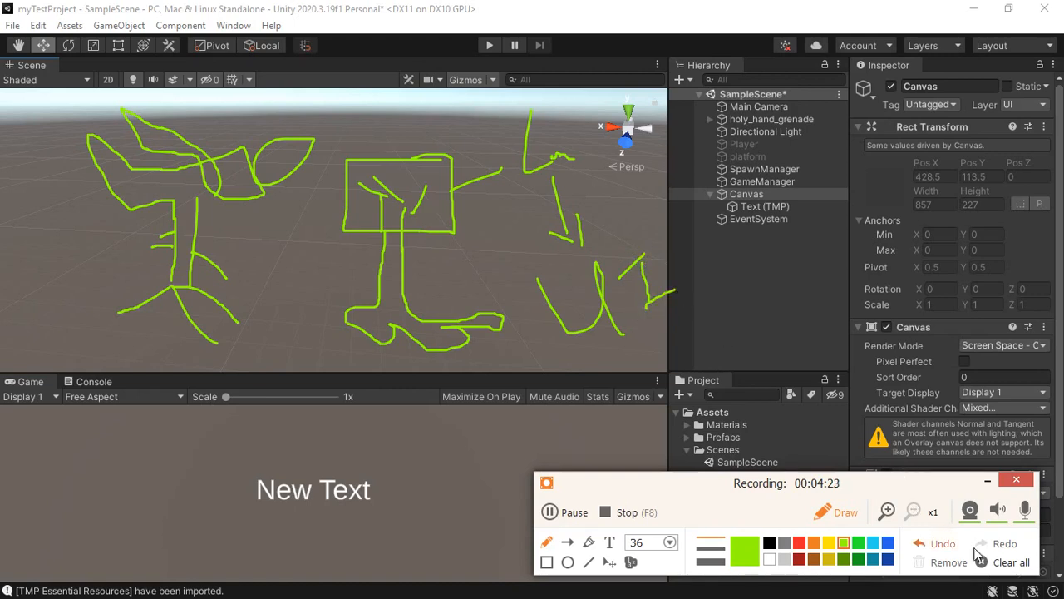
pyautogui.click(1000, 567)
pyautogui.click(988, 481)
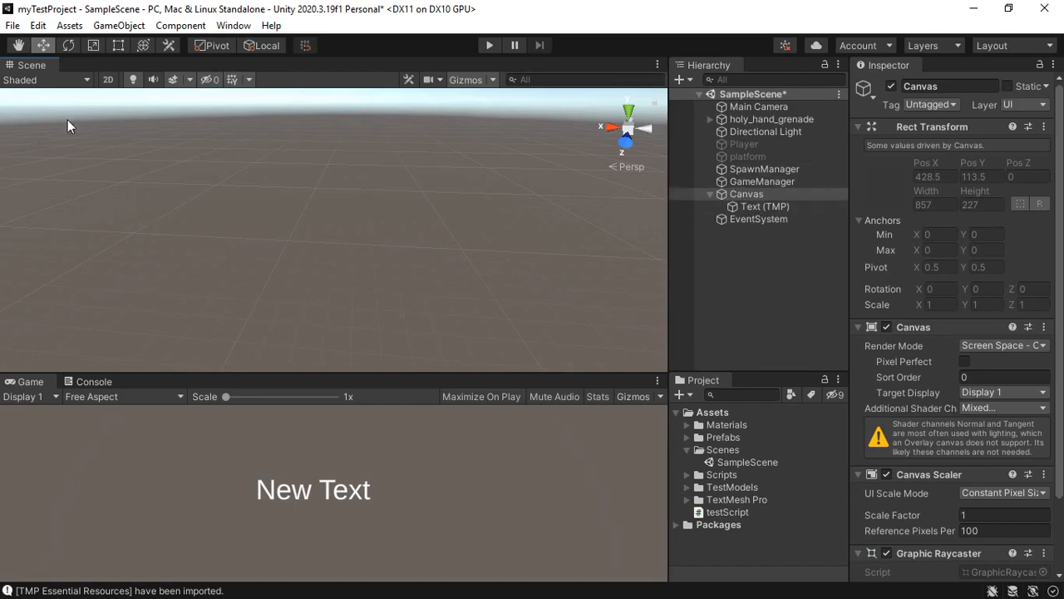
# Step: Switch the Scene view to 2D and frame the Canvas in it
pyautogui.click(109, 81)
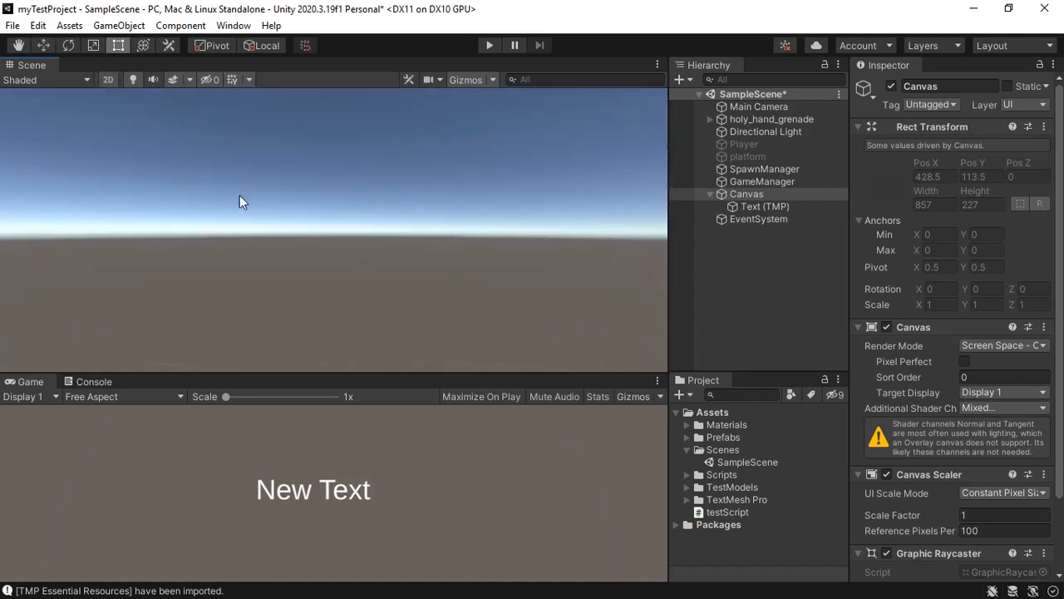
pyautogui.click(759, 193)
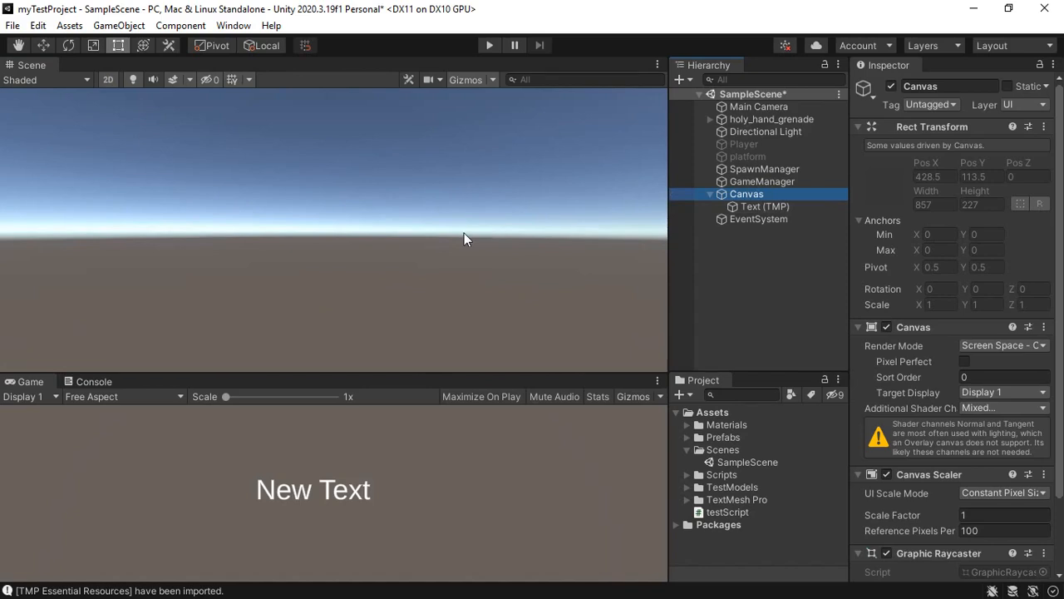
pyautogui.press('f')
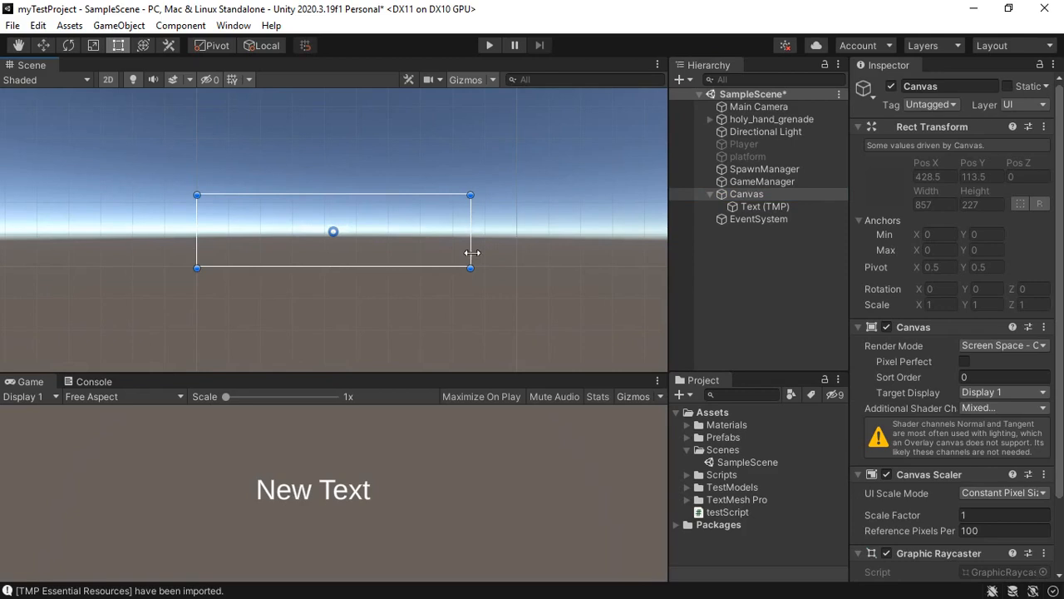
# Step: Review the Canvas's Render Mode options and the Canvas Scaler's UI Scale Mode options, leaving both settings as they are
pyautogui.click(1036, 348)
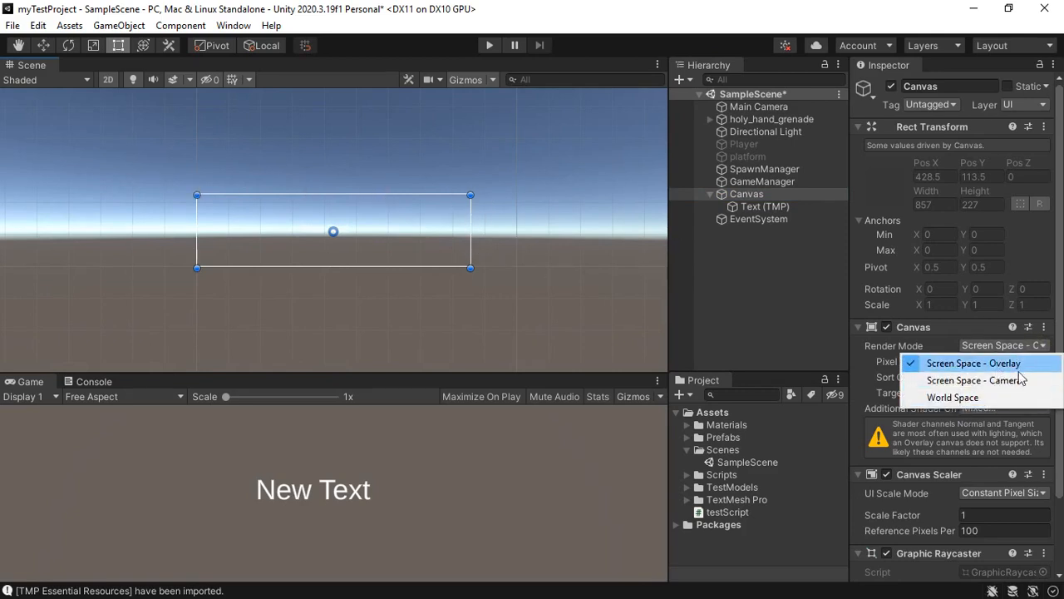
pyautogui.click(856, 378)
pyautogui.scroll(-3, 983, 419)
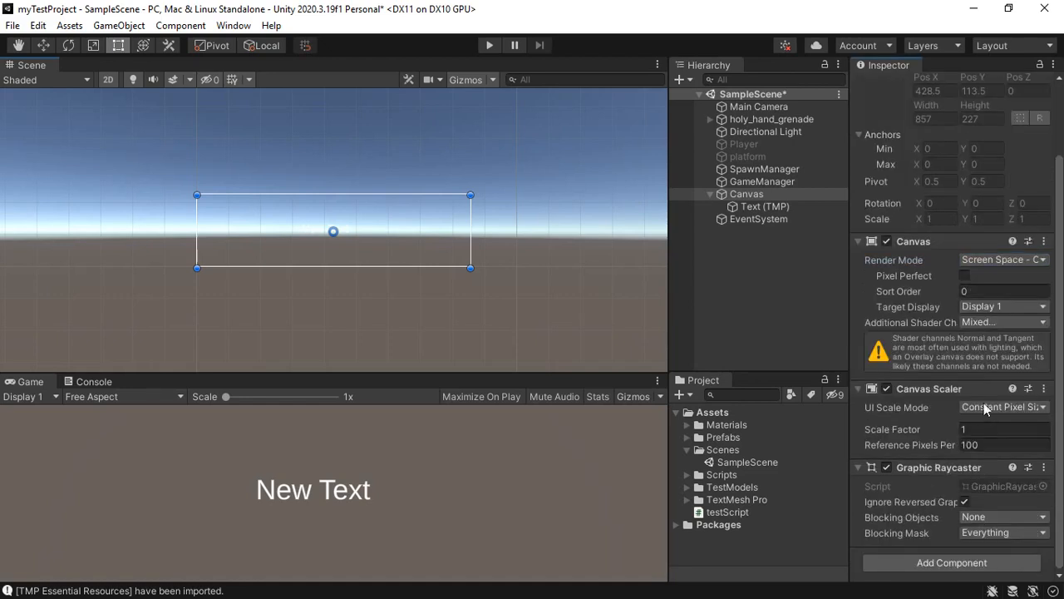
pyautogui.click(996, 408)
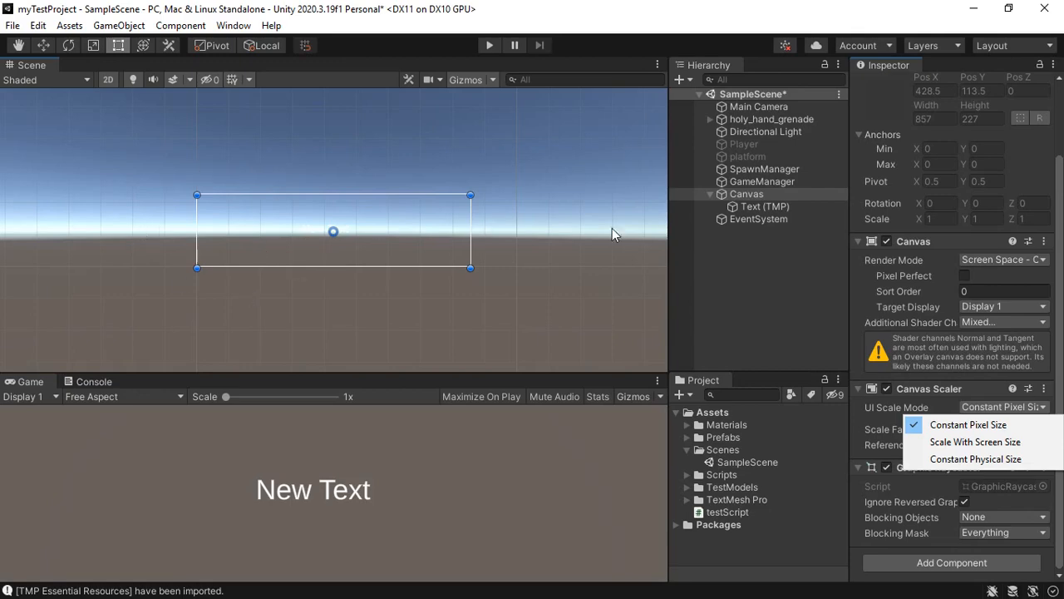
# Step: Add a UI Button as a child of the Canvas, keeping its default name
pyautogui.rightClick(761, 197)
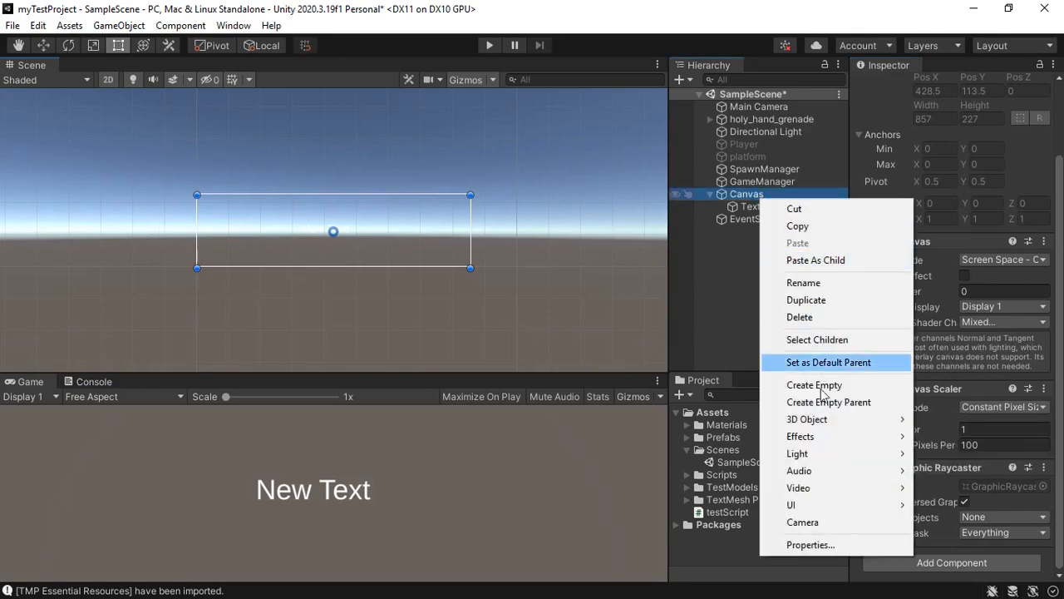
pyautogui.moveTo(830, 510)
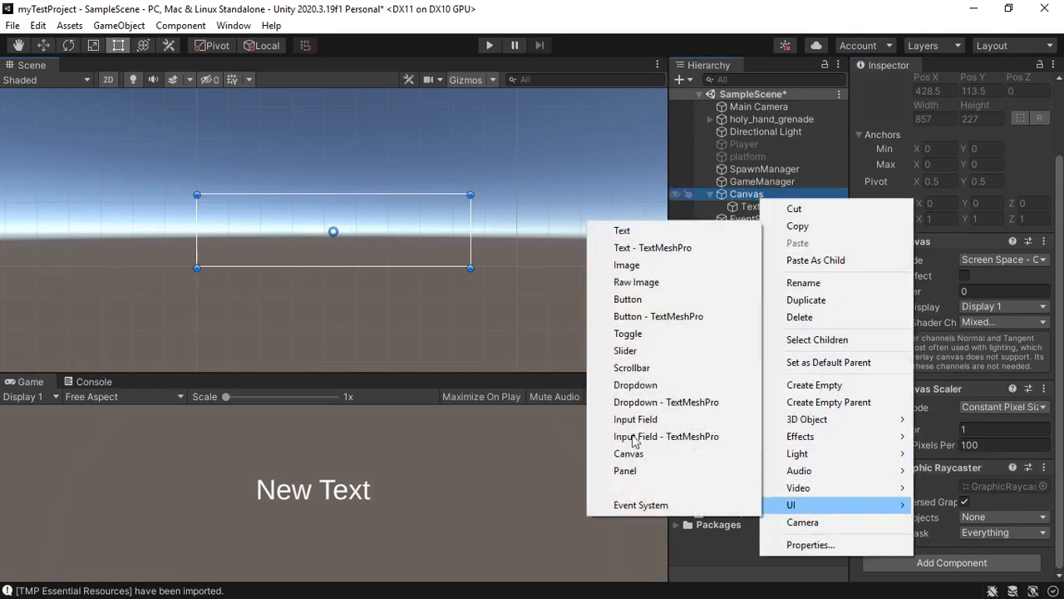
pyautogui.click(638, 299)
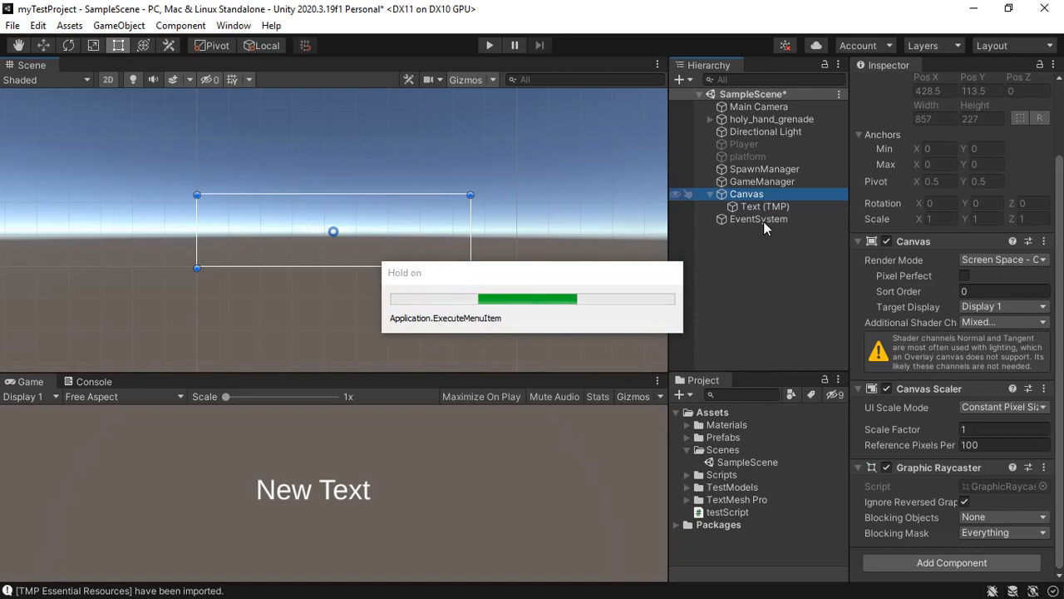
pyautogui.press('Return')
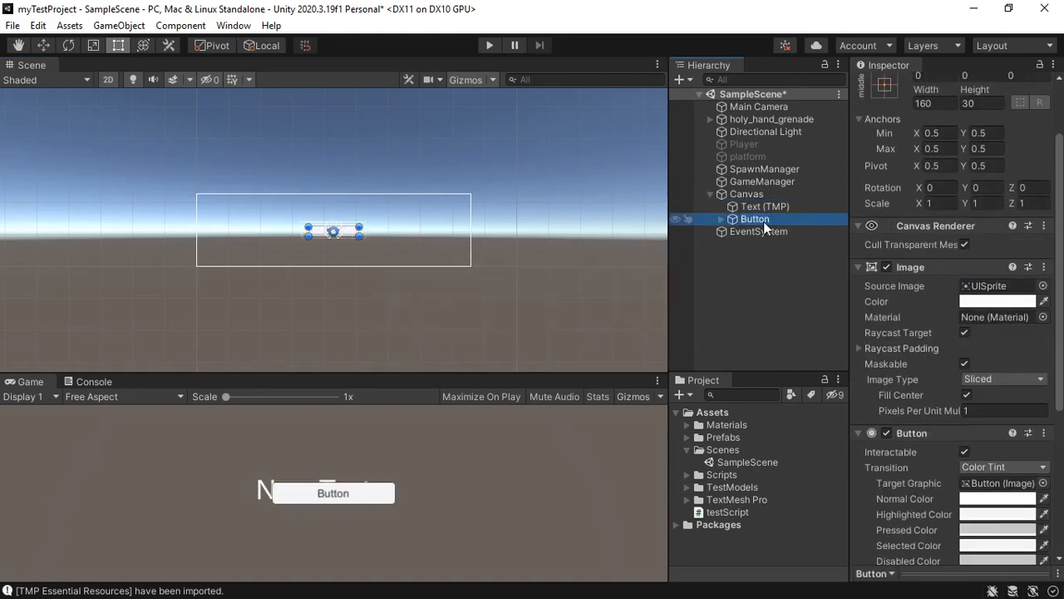
# Step: Examine the anchor presets in the Button's Rect Transform, including the variants that also set pivot and position
pyautogui.scroll(3, 896, 108)
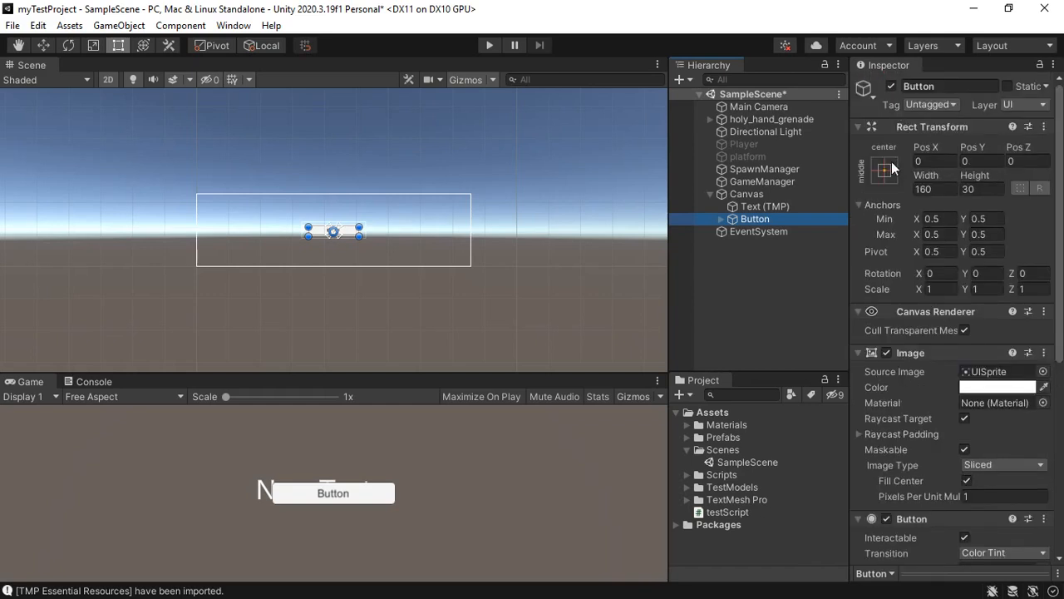
pyautogui.click(883, 170)
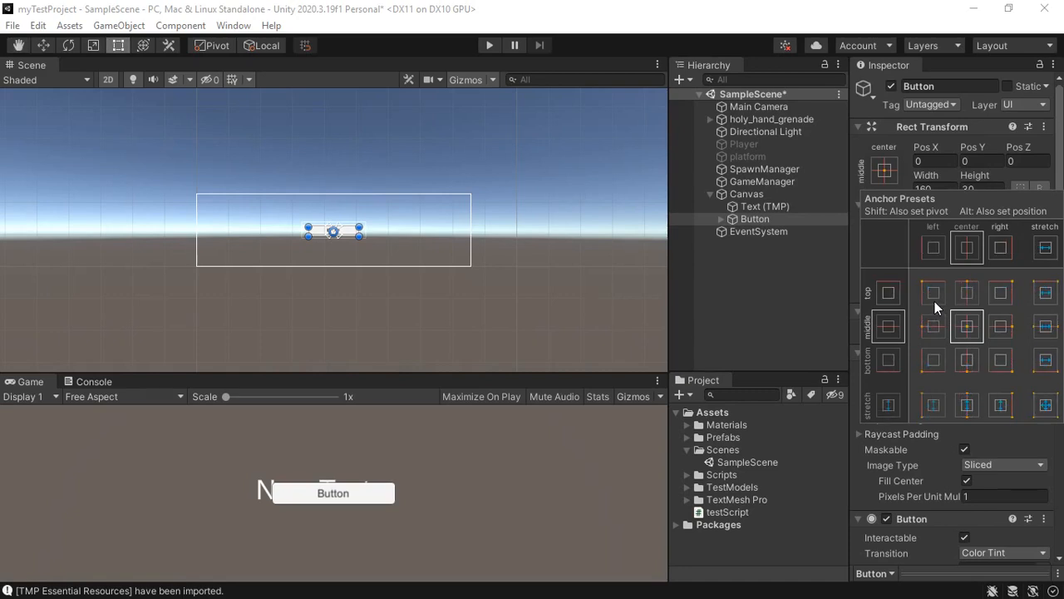
pyautogui.hotkey('shift', 'alt')
# Step: Review the UI element types that can be added under the Canvas without creating one, and clear the selection
pyautogui.rightClick(754, 193)
pyautogui.rightClick(730, 279)
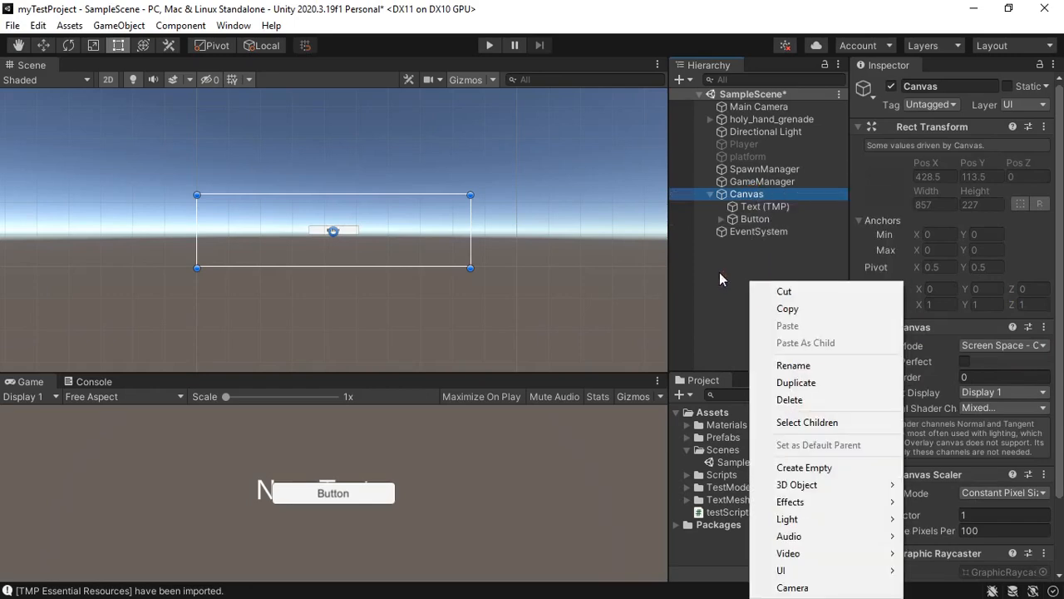
pyautogui.rightClick(708, 264)
pyautogui.rightClick(727, 247)
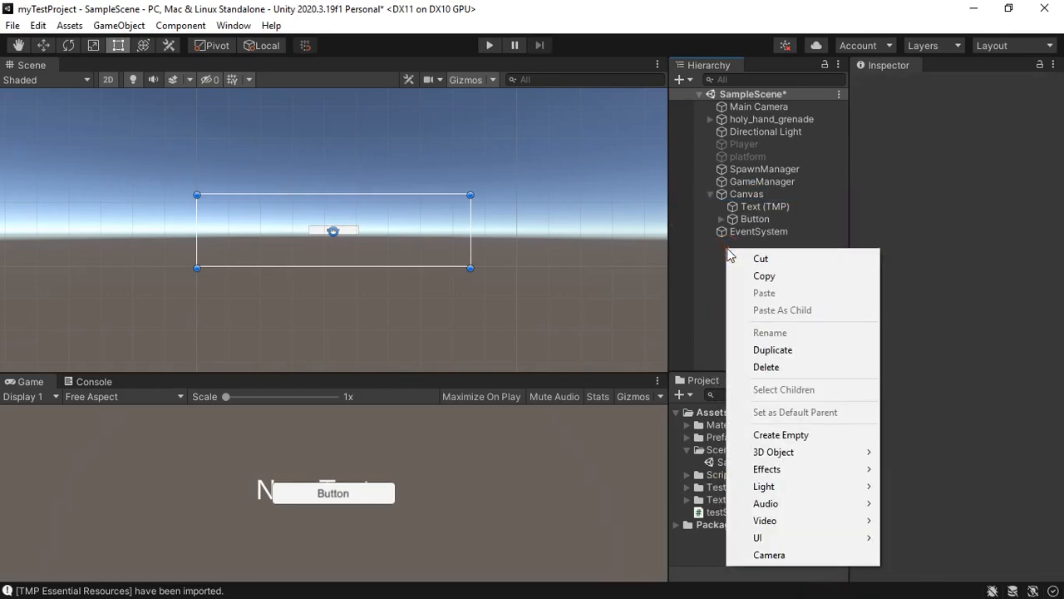
pyautogui.rightClick(745, 194)
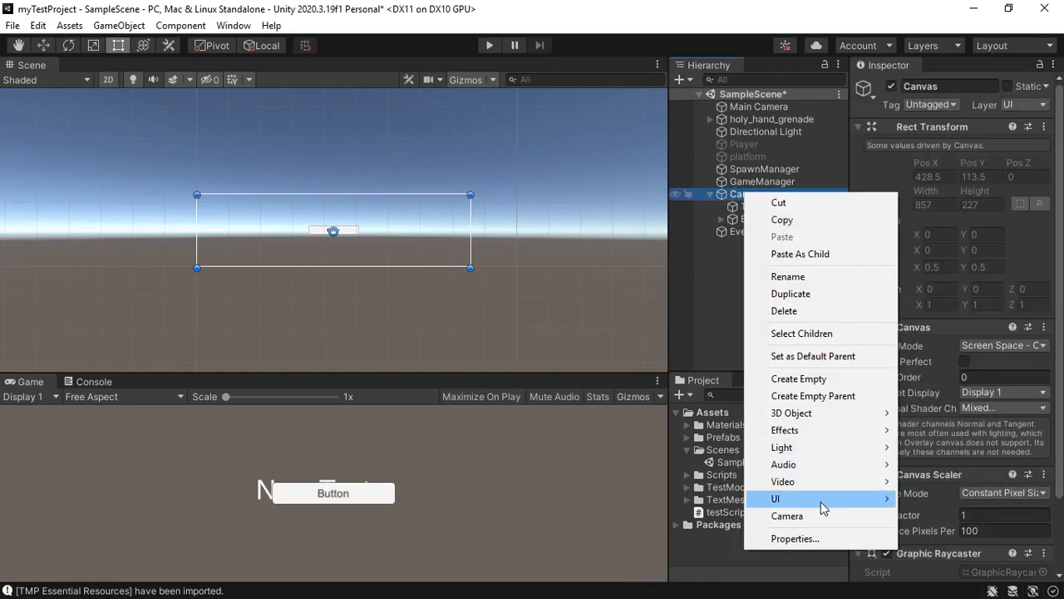
pyautogui.moveTo(831, 503)
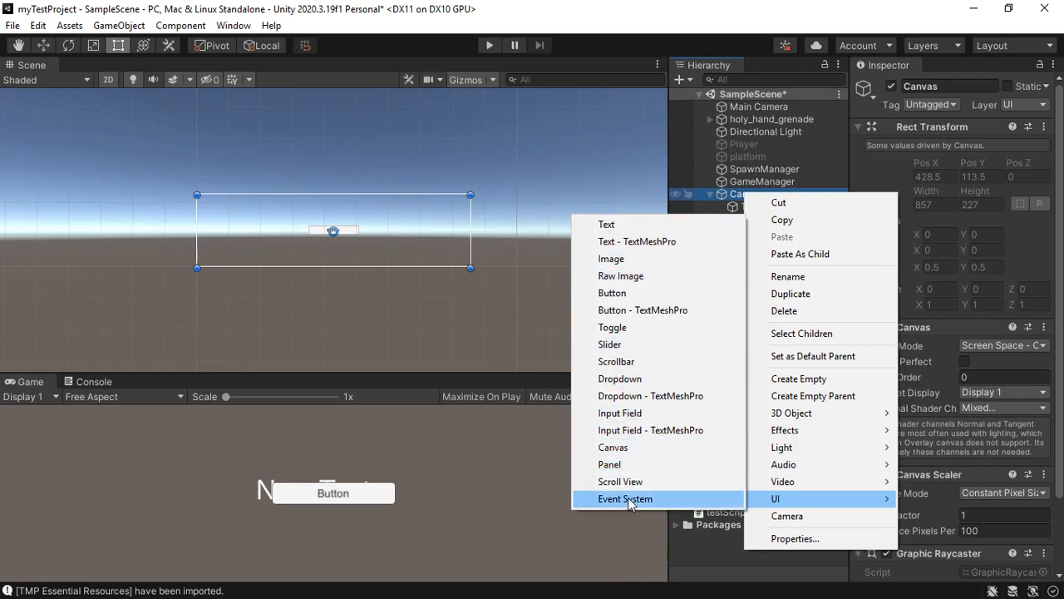
pyautogui.click(722, 295)
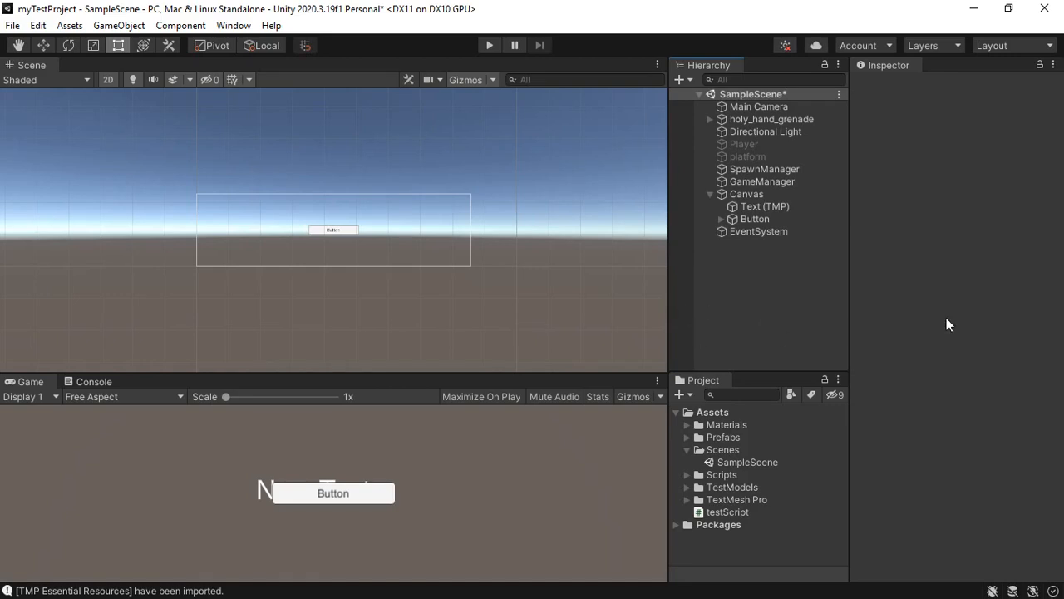
# Step: Rename the TextMeshPro text object under the Canvas to playerLives
pyautogui.click(778, 224)
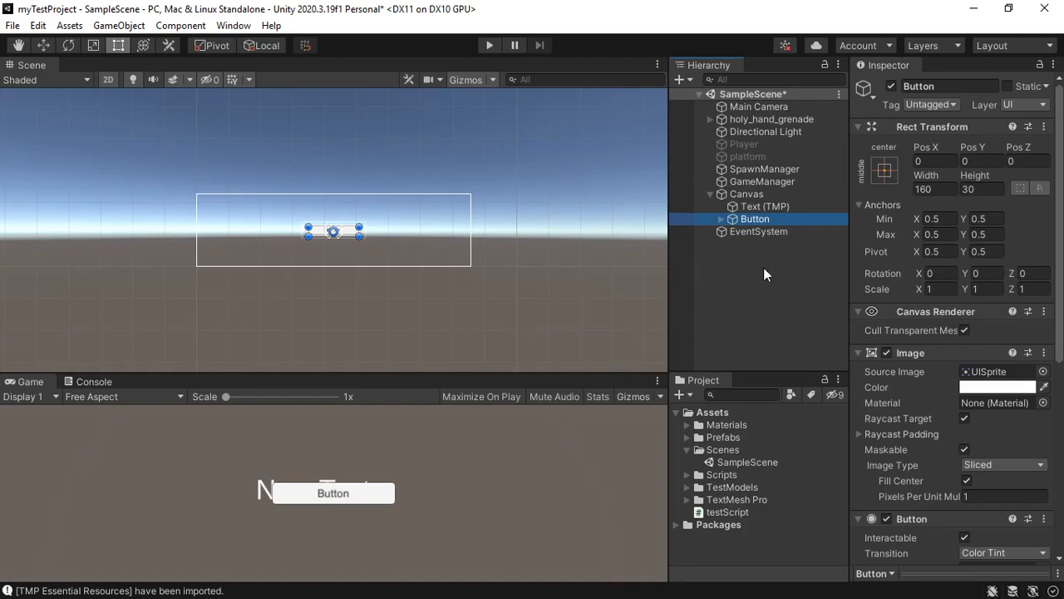
pyautogui.click(773, 208)
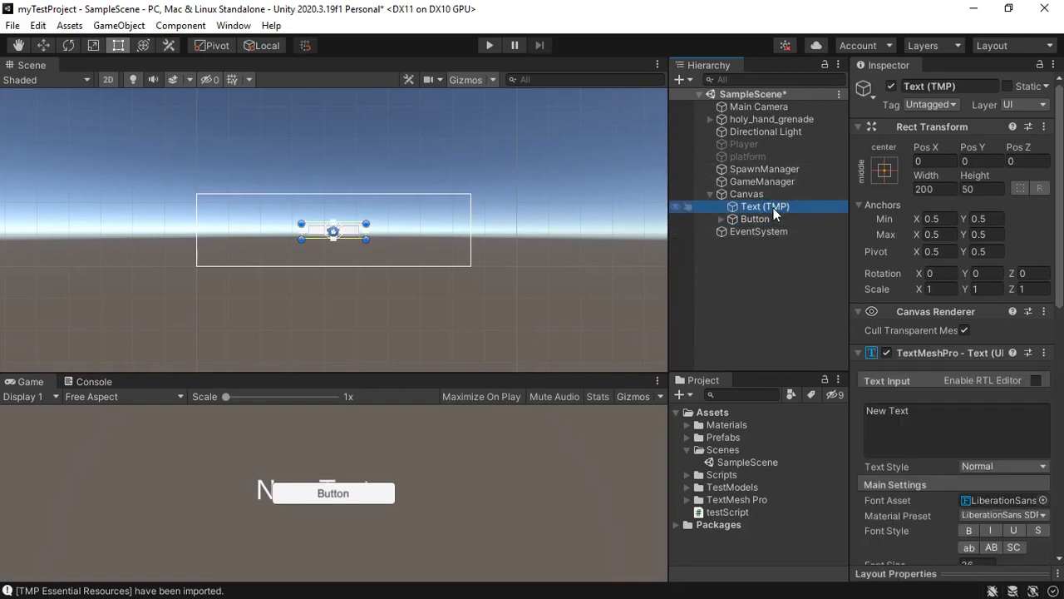
pyautogui.click(966, 89)
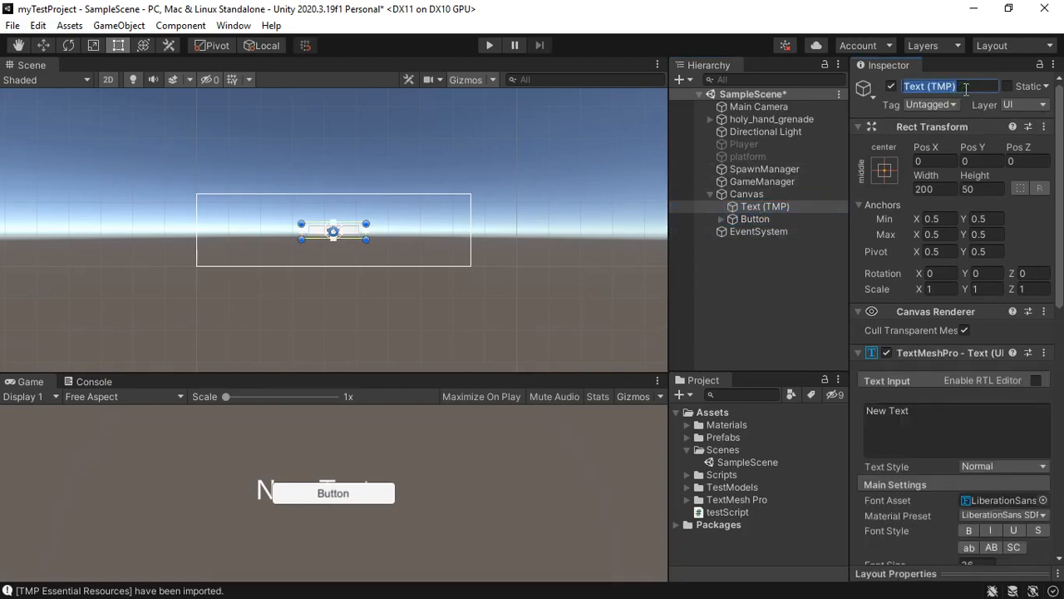
pyautogui.write('playerLives')
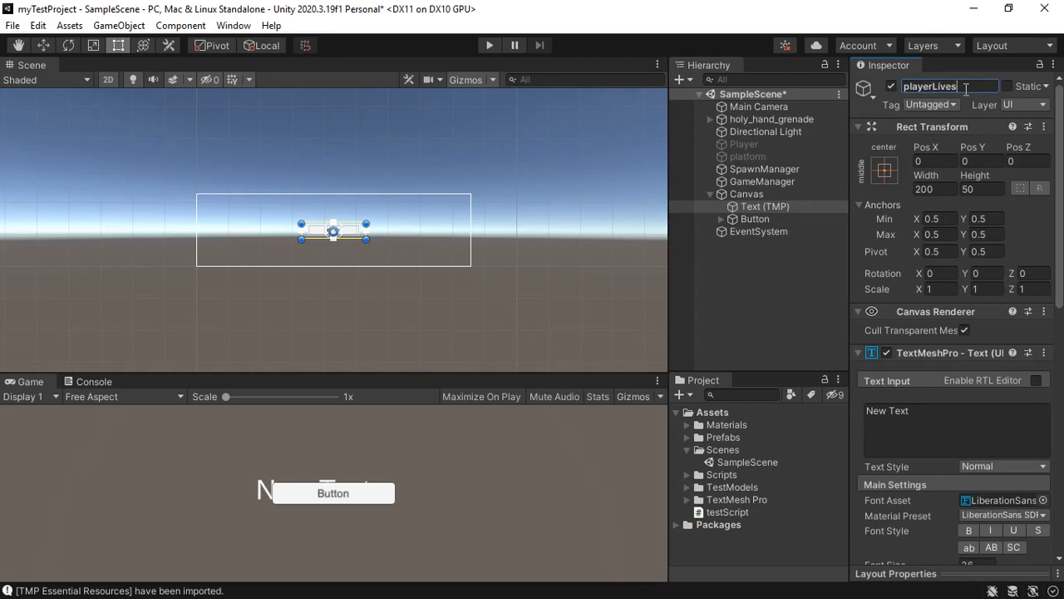
pyautogui.press('Return')
# Step: Create a C# script named UIManager in the Scripts folder
pyautogui.click(687, 475)
pyautogui.rightClick(723, 475)
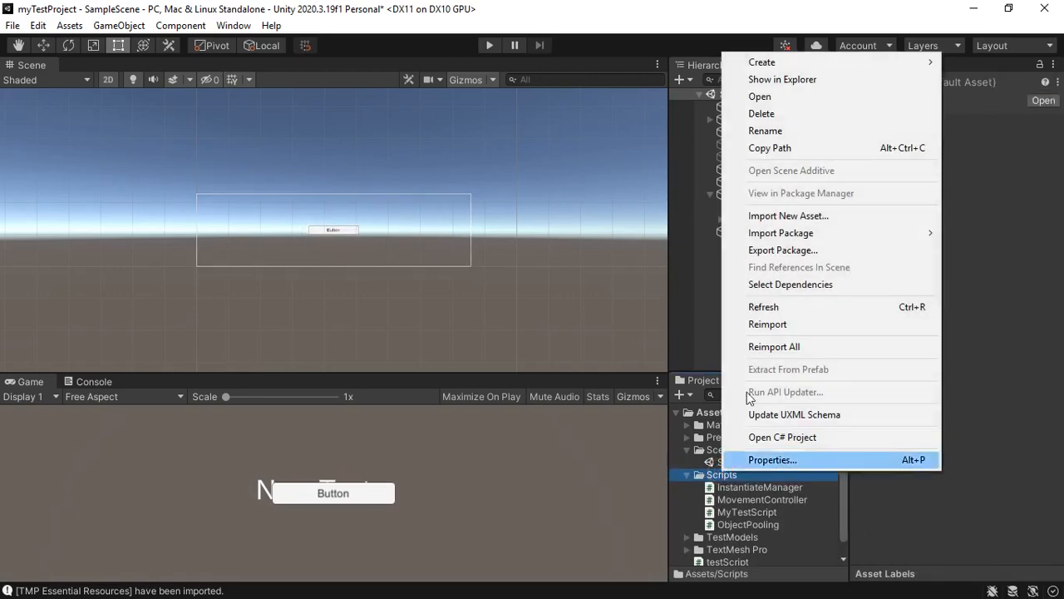
pyautogui.moveTo(840, 61)
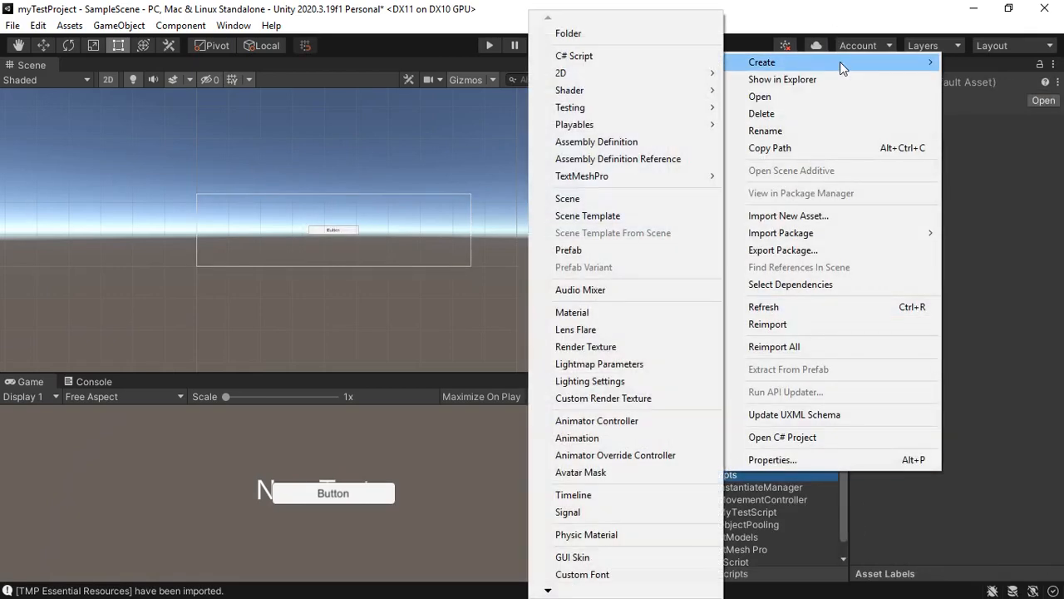
pyautogui.click(633, 56)
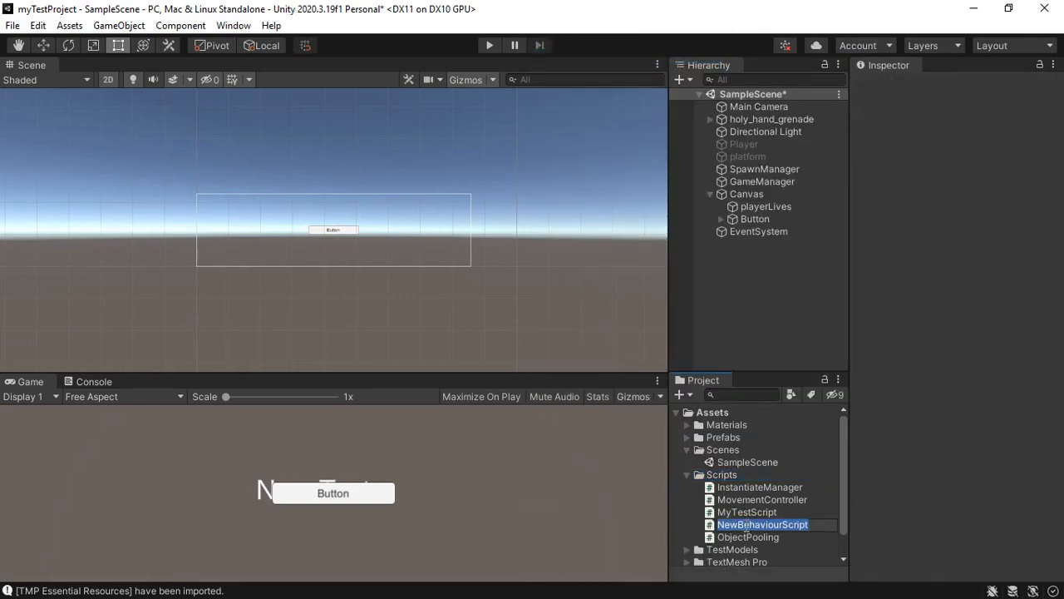
pyautogui.write('UIMa')
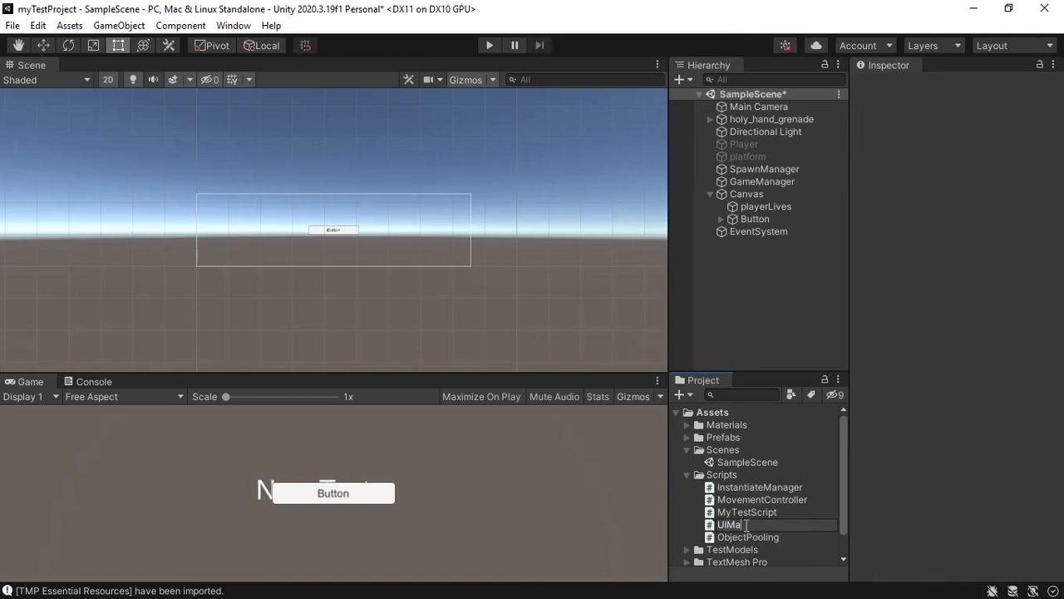
pyautogui.write('nager')
pyautogui.press('Return')
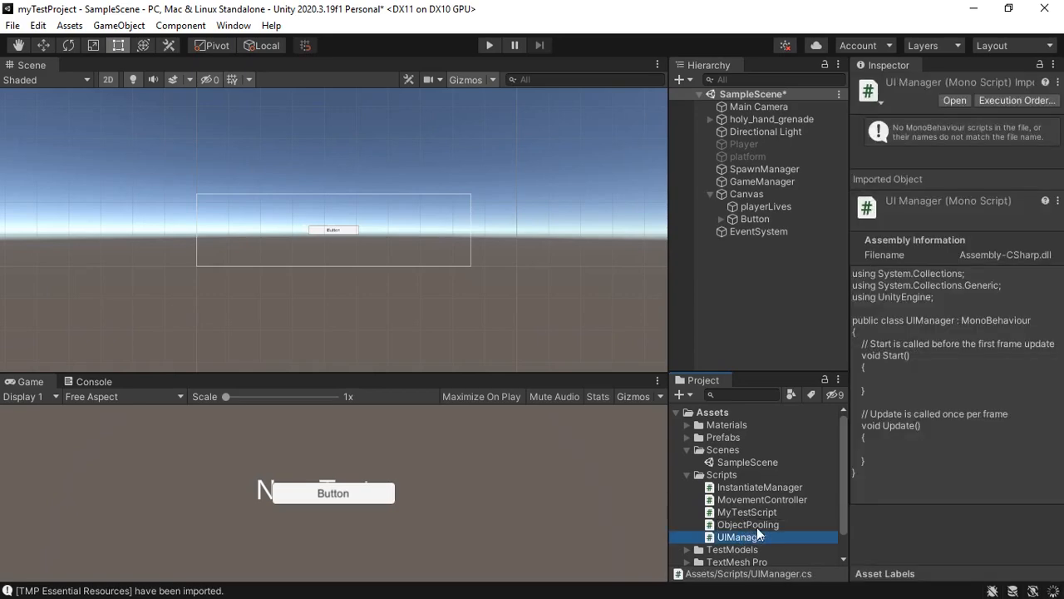
# Step: Open the UIManager script in Visual Studio and add the directive "using UnityEngine.UI;" below "using UnityEngine;"
pyautogui.doubleClick(757, 528)
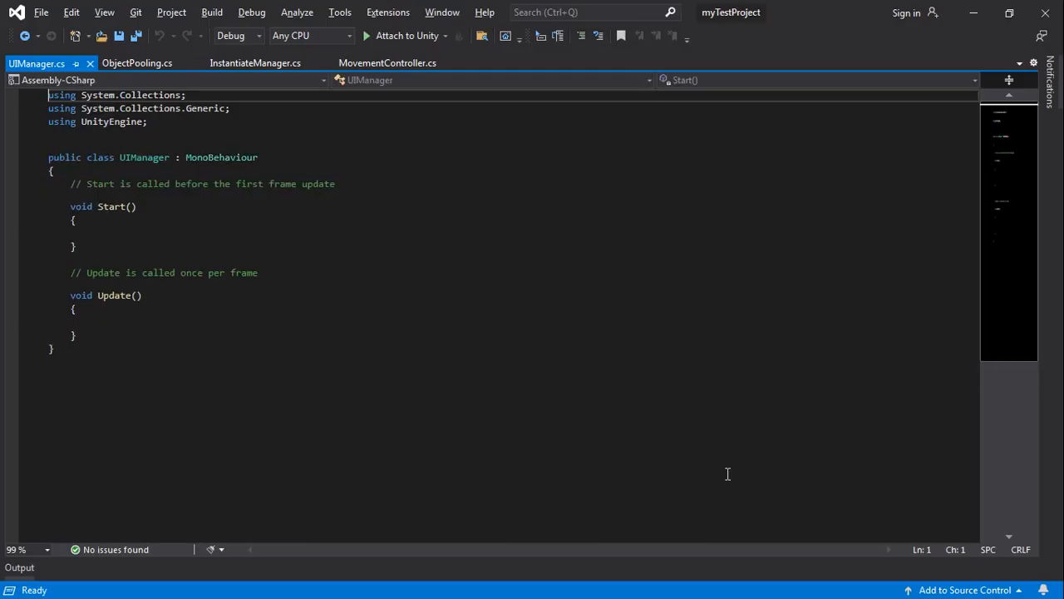
pyautogui.click(158, 122)
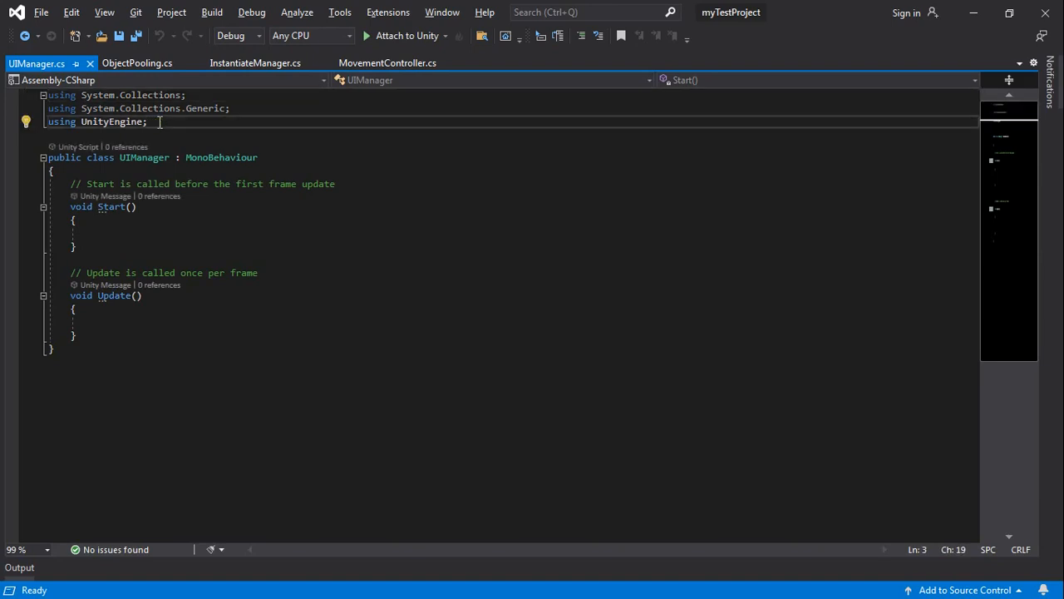
pyautogui.press('Return')
pyautogui.write('using unityengin')
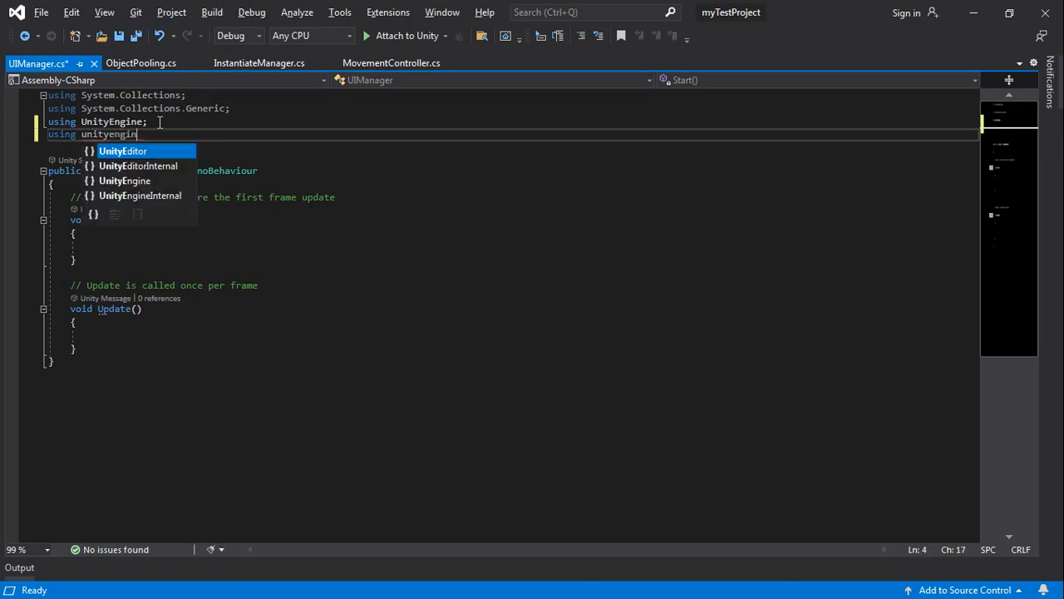
pyautogui.press('Tab')
pyautogui.write('.ui')
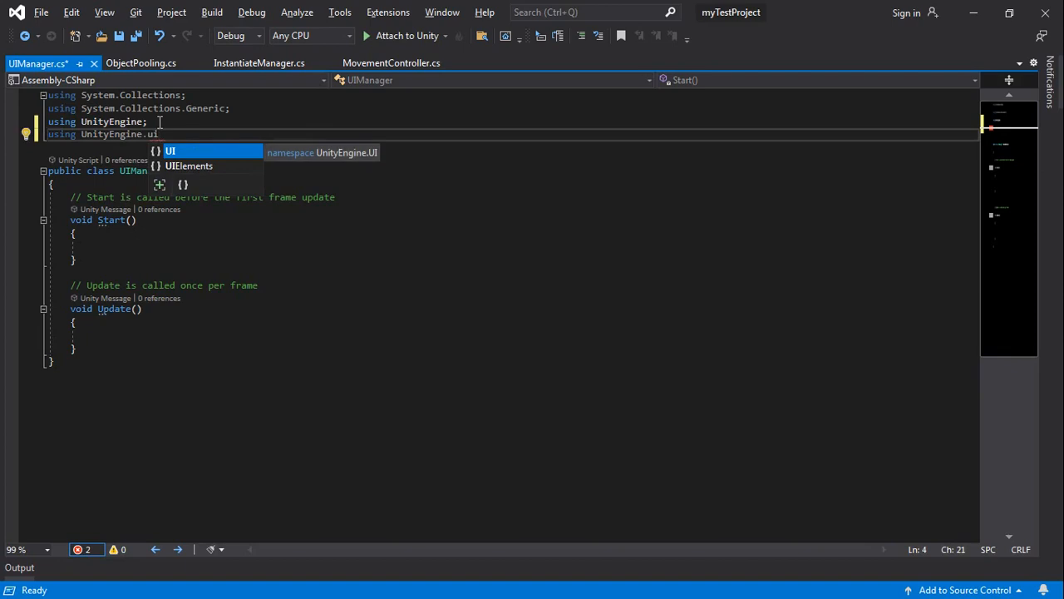
pyautogui.write(';')
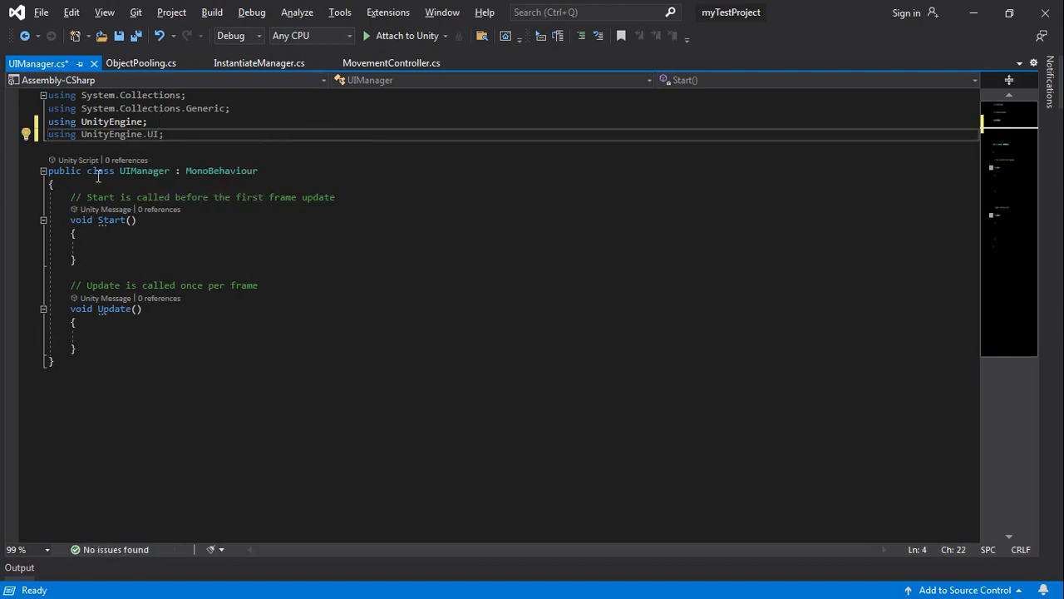
# Step: Make room for a field at the start of the UIManager class and add the directive "using TMPro;" below the existing ones
pyautogui.click(95, 184)
pyautogui.press('Return')
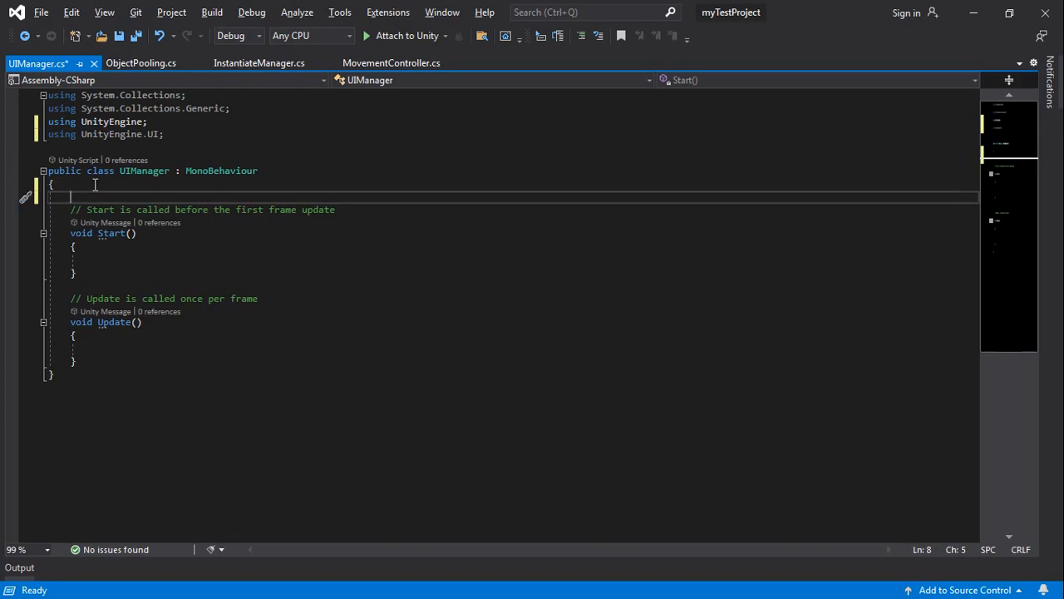
pyautogui.click(187, 134)
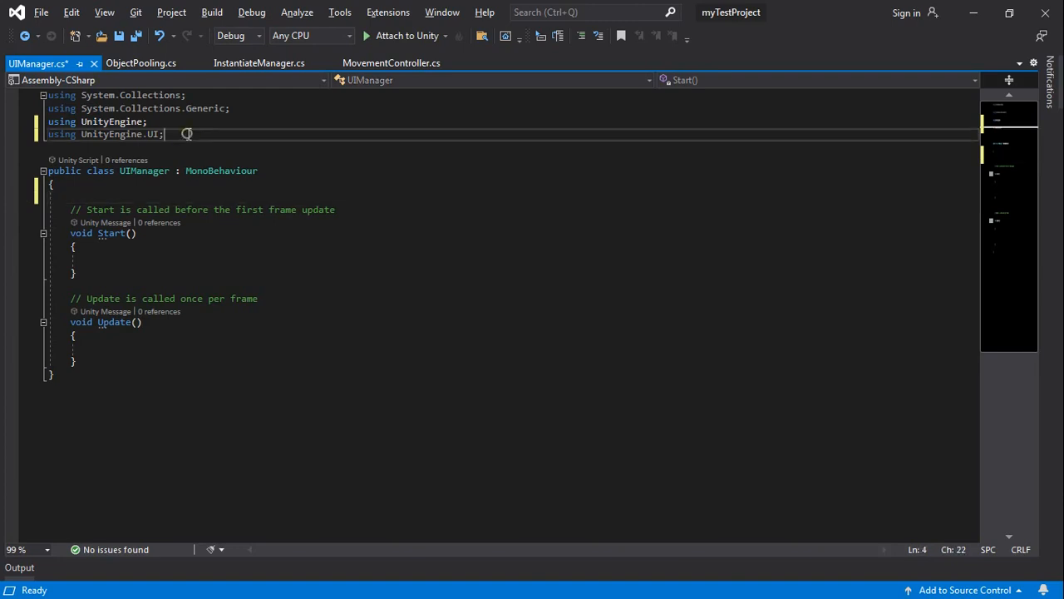
pyautogui.press('Return')
pyautogui.press('Return')
pyautogui.write('using ')
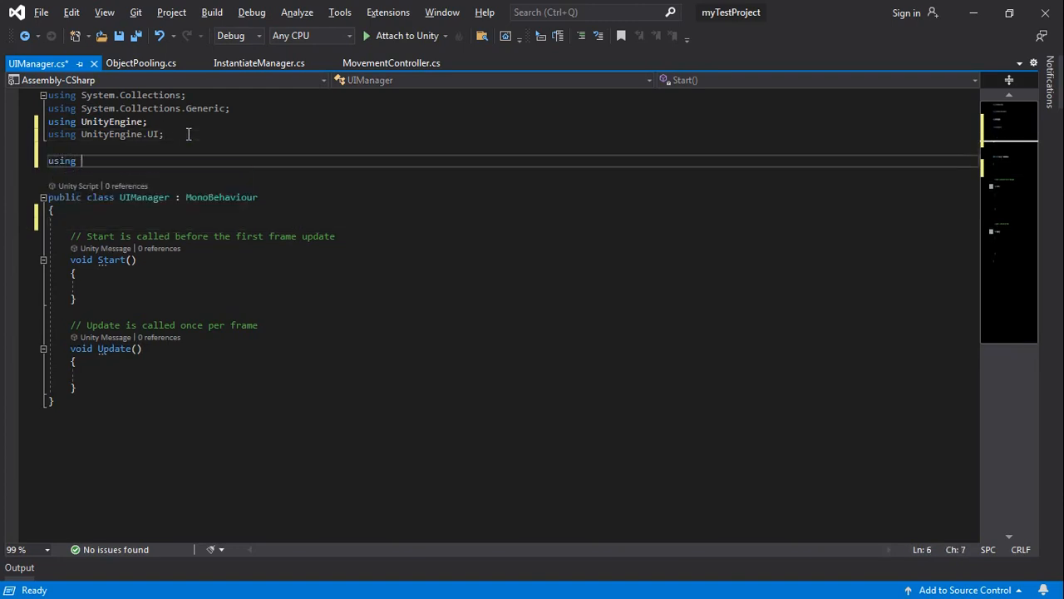
pyautogui.write('tmpro')
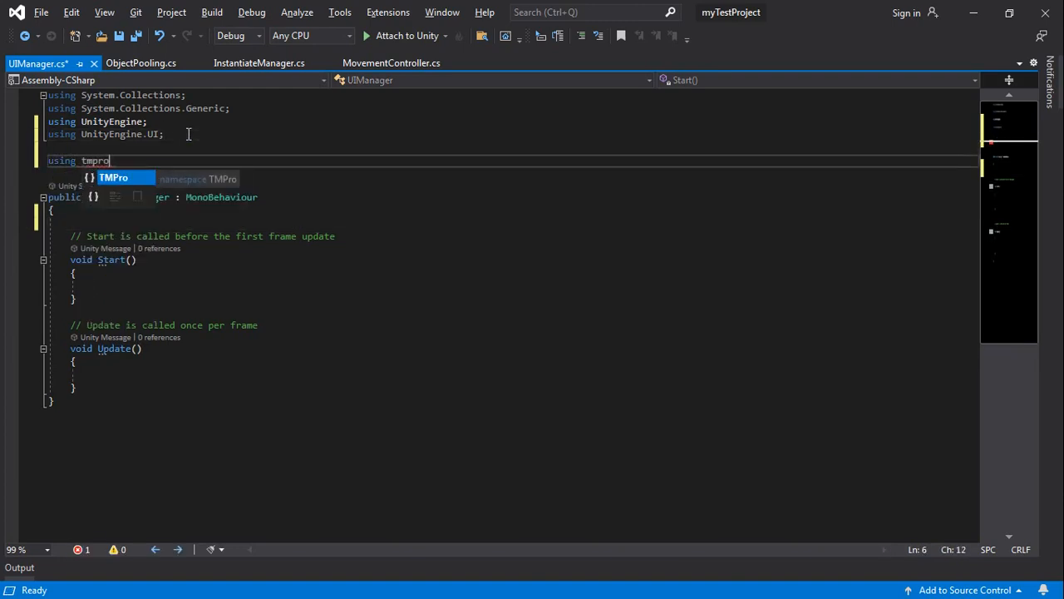
pyautogui.press('Tab')
pyautogui.write(';')
pyautogui.click(143, 222)
pyautogui.write('pulic')
pyautogui.press('BackSpace')
pyautogui.press('BackSpace')
pyautogui.press('BackSpace')
pyautogui.press('BackSpace')
pyautogui.press('BackSpace')
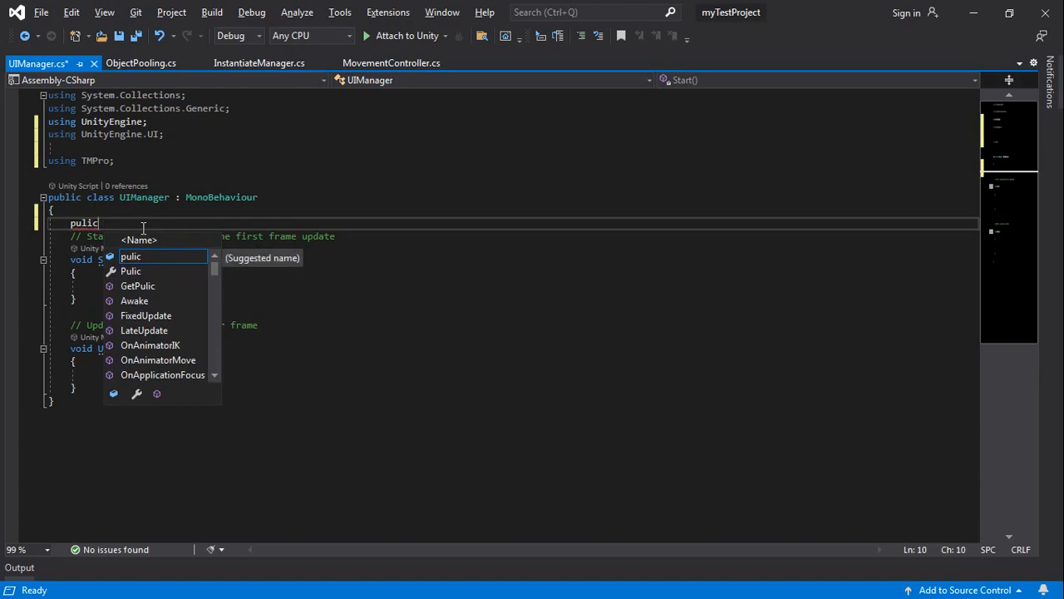
pyautogui.write('ublic')
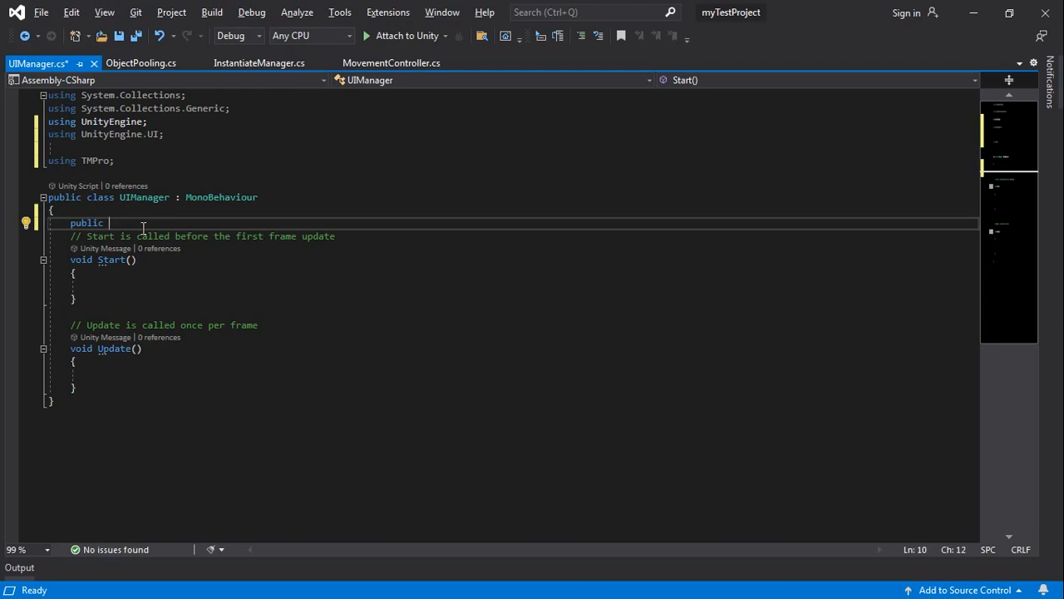
pyautogui.press('BackSpace')
pyautogui.press('BackSpace')
pyautogui.press('BackSpace')
pyautogui.press('BackSpace')
pyautogui.press('BackSpace')
pyautogui.press('BackSpace')
pyautogui.press('BackSpace')
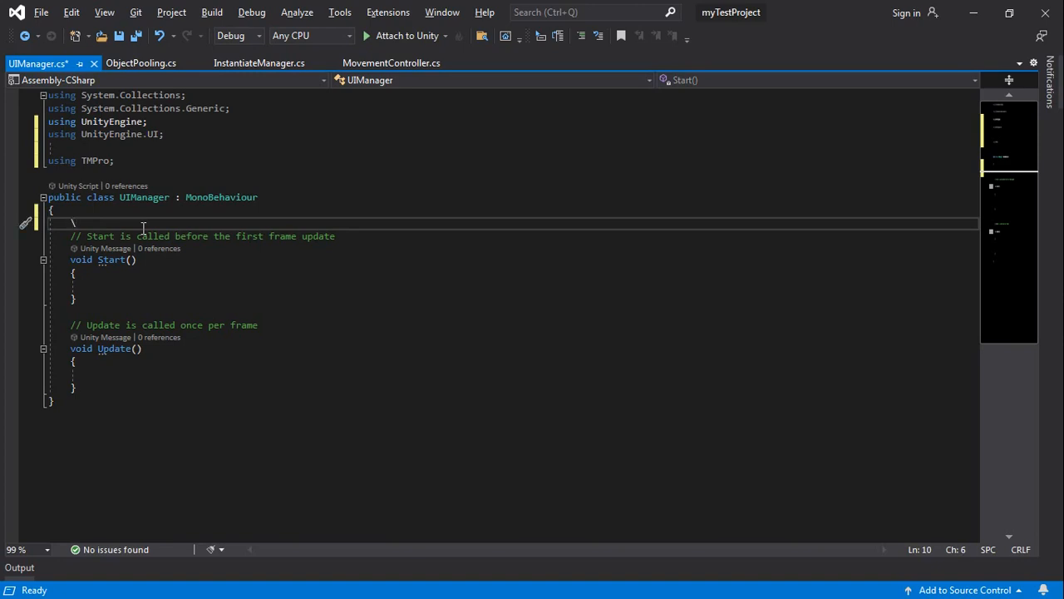
# Step: Declare the field "public TextMeshProUGUI playerLivesText;" at the start of the UIManager class
pyautogui.write('public text')
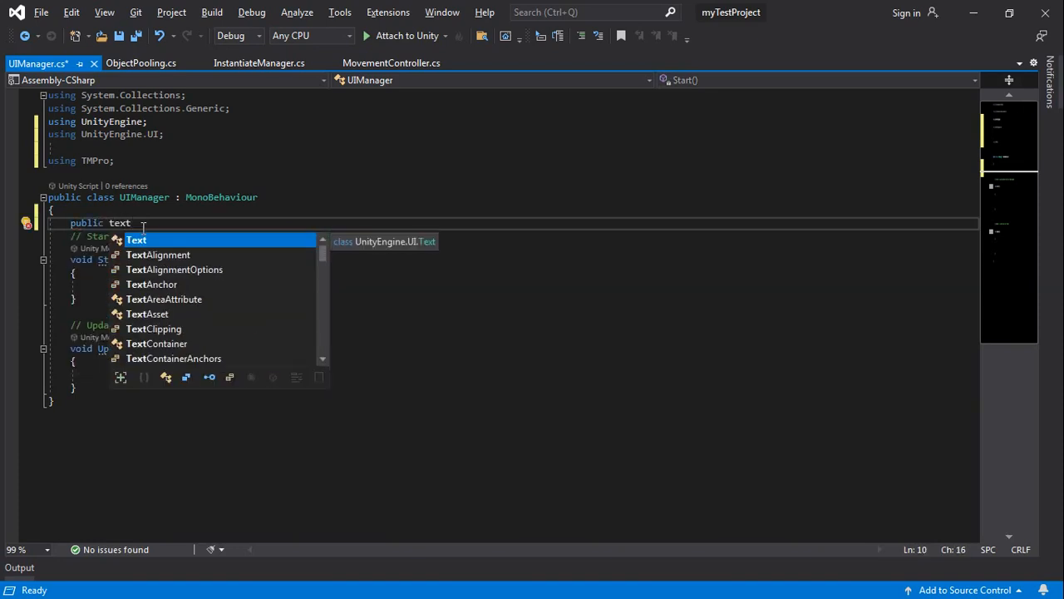
pyautogui.write('mesh')
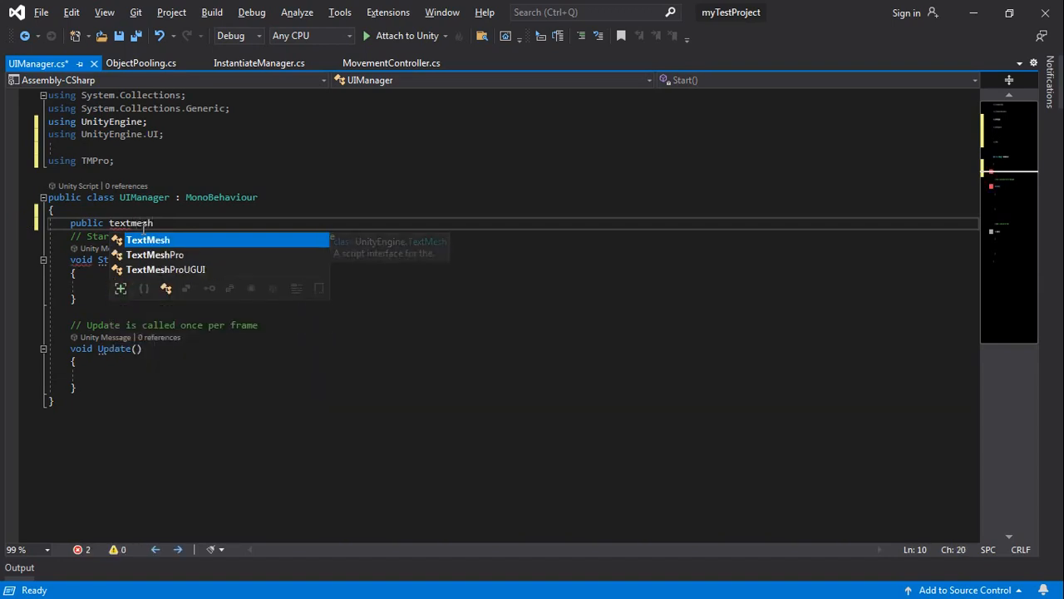
pyautogui.press('Down')
pyautogui.press('Down')
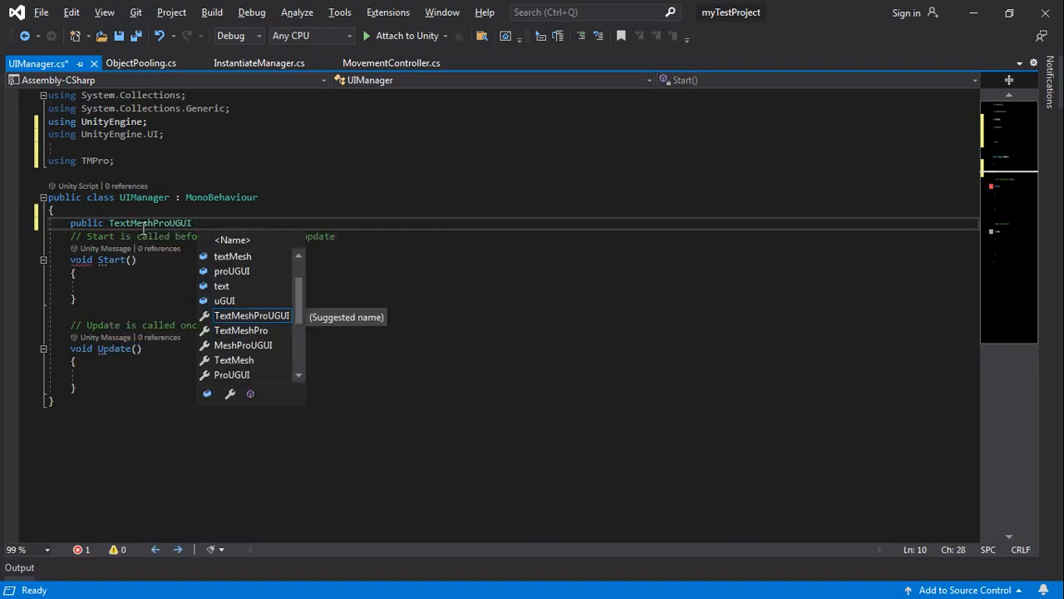
pyautogui.write('playerLivesText')
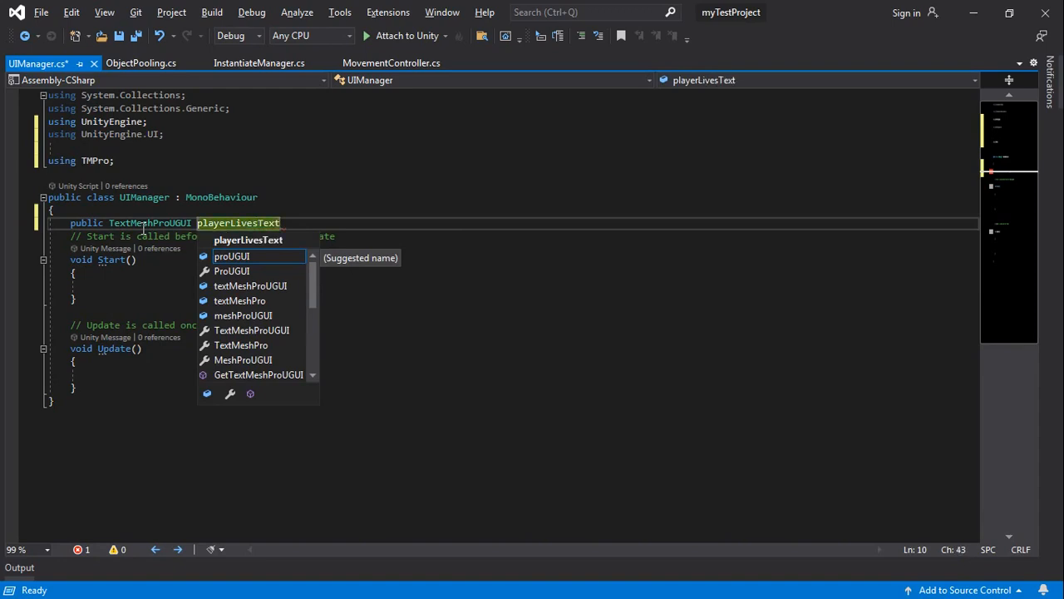
pyautogui.write(';')
# Step: Add "[SerializeField] private TextMeshProUGUI playerLivesTextB;" below the public field, reusing its type and name, and save the script
pyautogui.press('Return')
pyautogui.write('[seri')
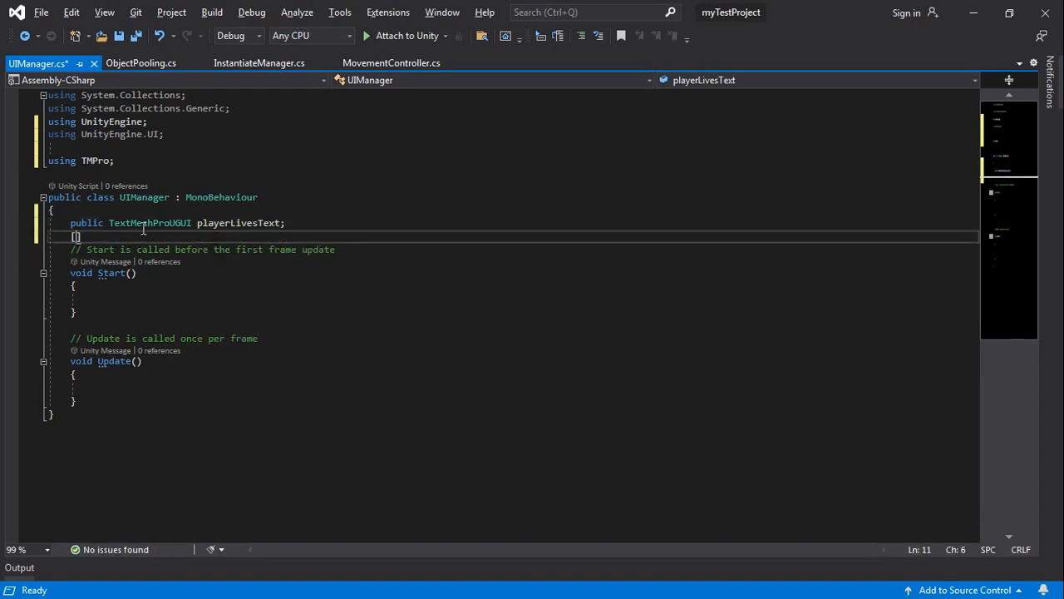
pyautogui.press('Tab')
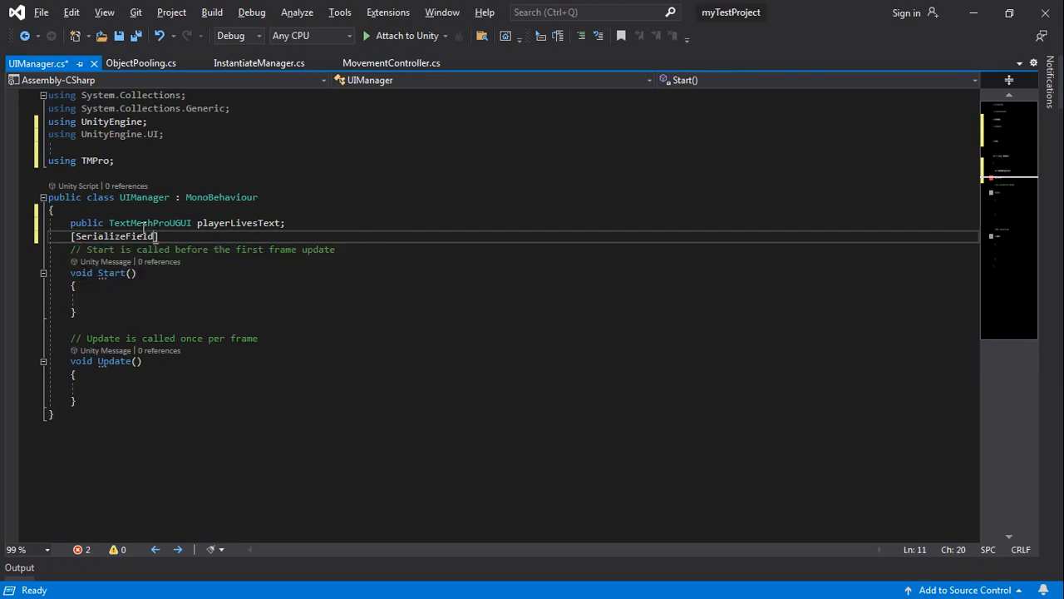
pyautogui.write('] private')
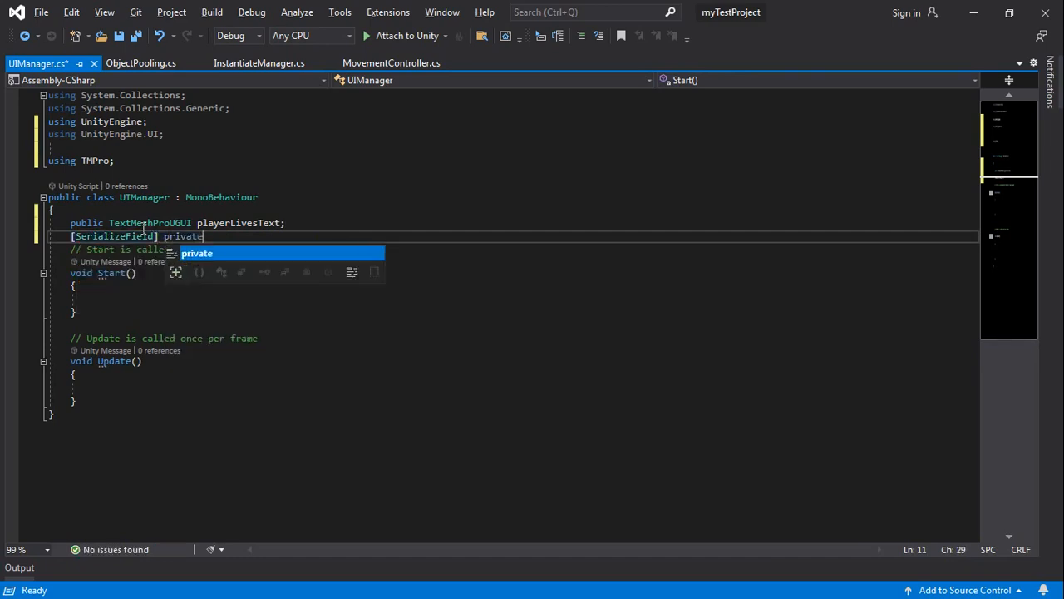
pyautogui.moveTo(108, 223); pyautogui.dragTo(291, 224)
pyautogui.hotkey('ctrl', 'c')
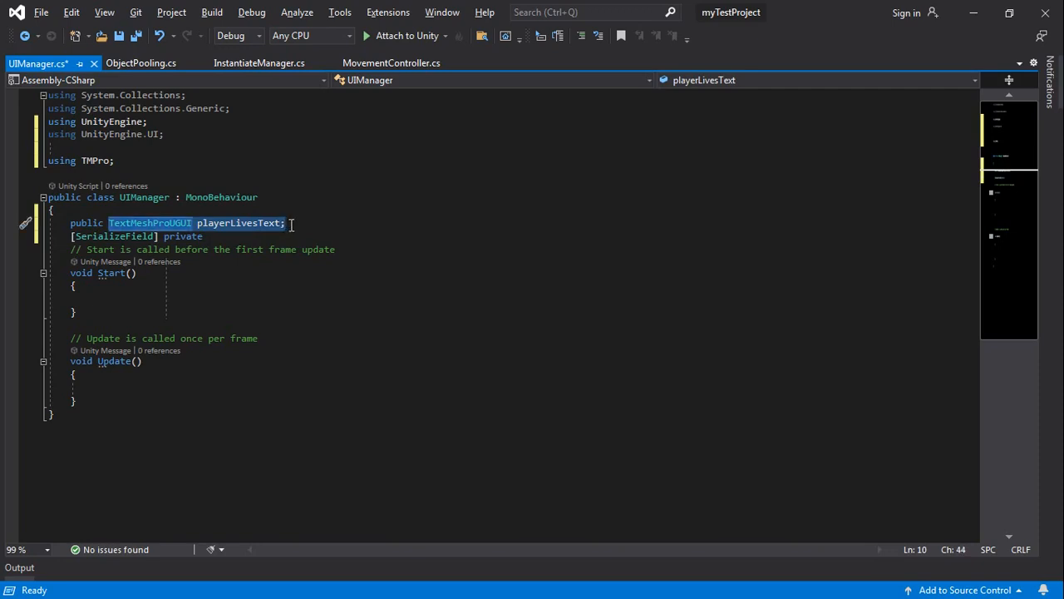
pyautogui.click(241, 237)
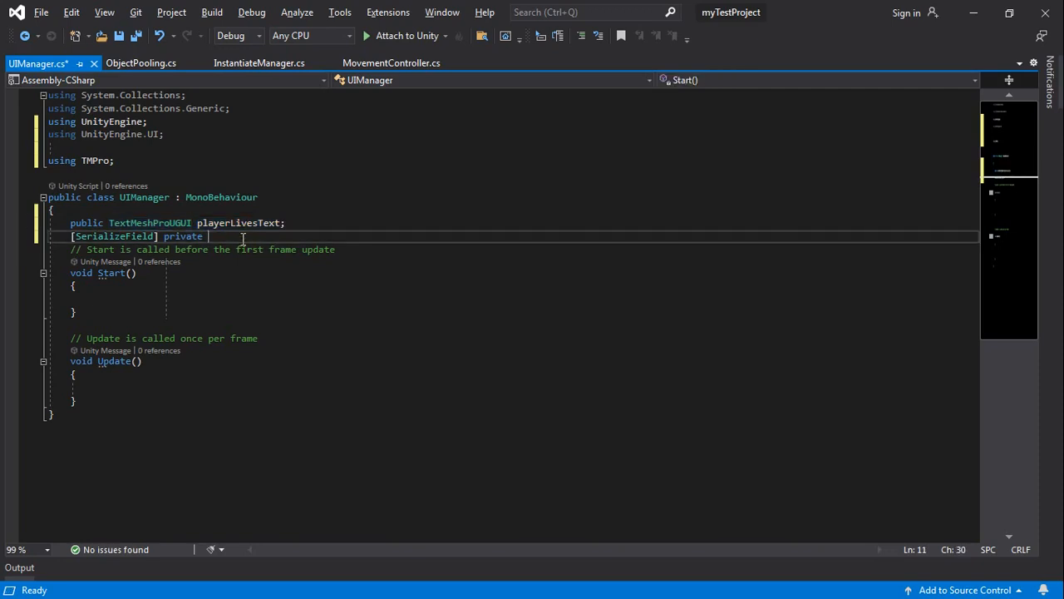
pyautogui.hotkey('ctrl', 'v')
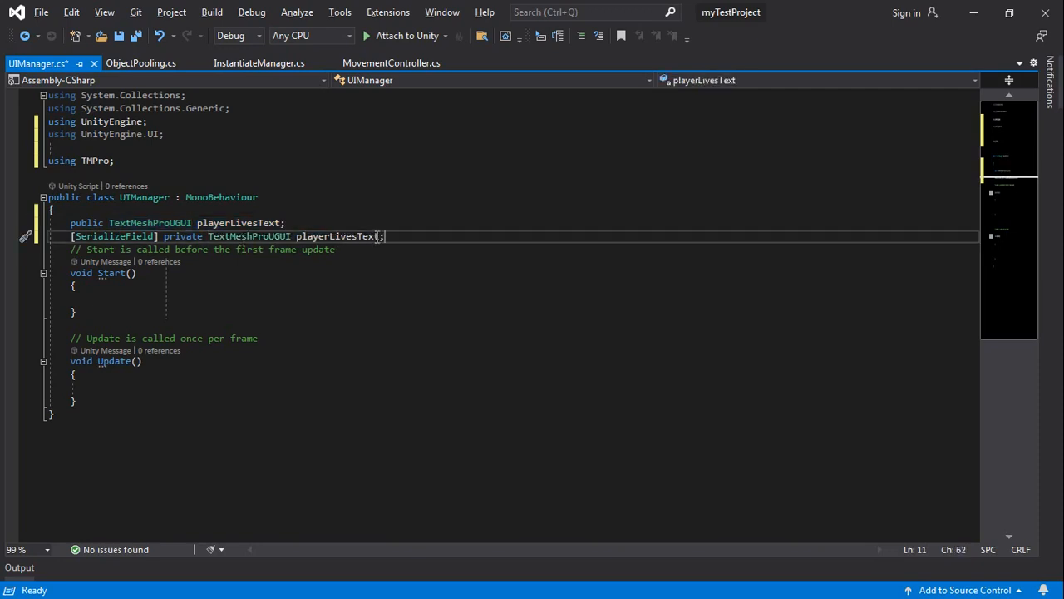
pyautogui.write('B')
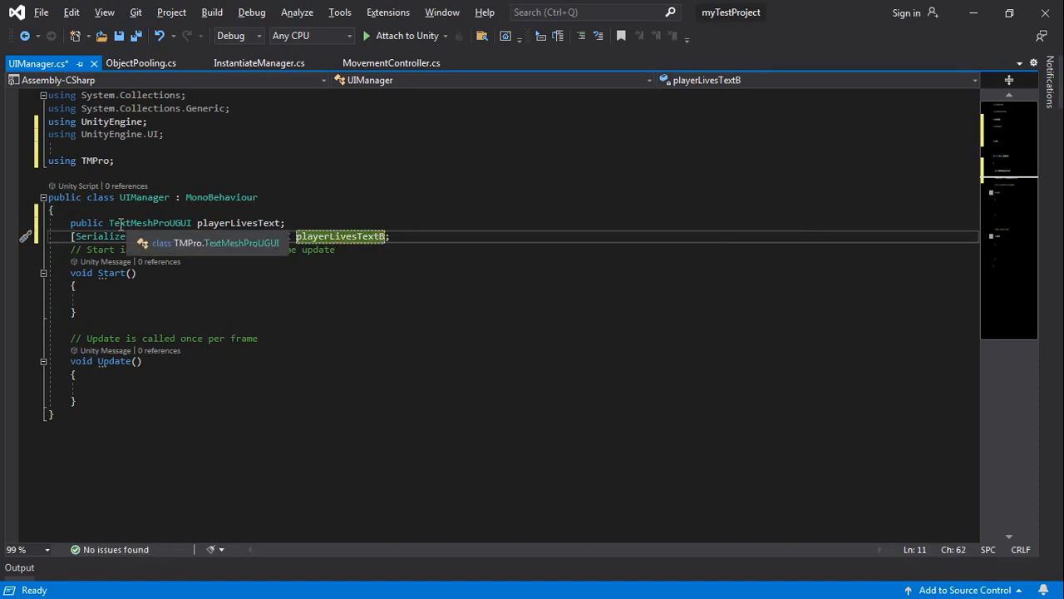
pyautogui.hotkey('ctrl', 's')
# Step: Return to Unity and attach the UIManager script to the GameManager object as a component
pyautogui.hotkey('alt', 'Tab')
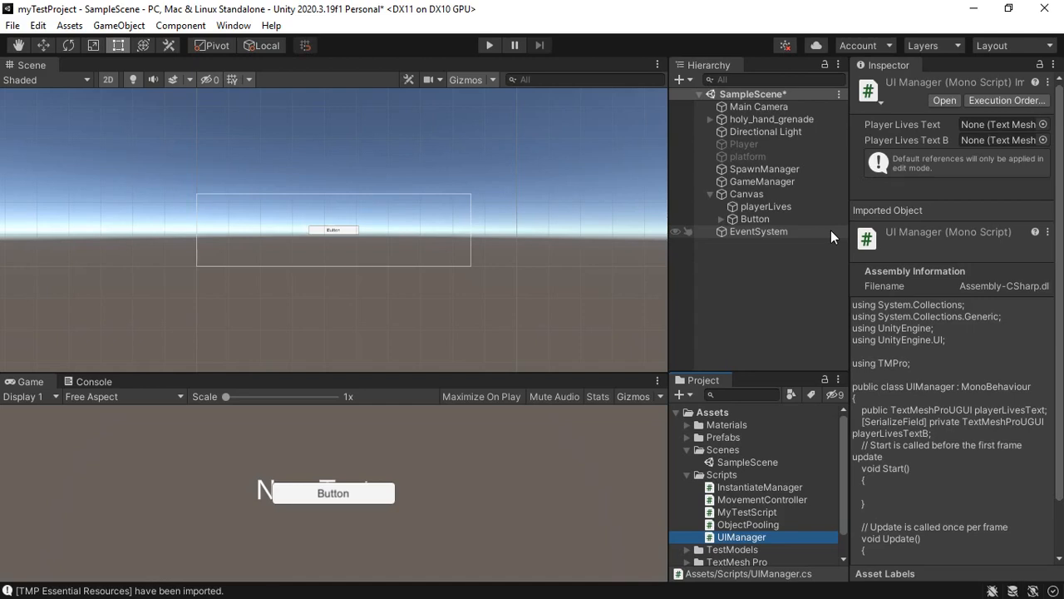
pyautogui.click(760, 169)
pyautogui.click(760, 181)
pyautogui.moveTo(759, 535); pyautogui.dragTo(986, 431)
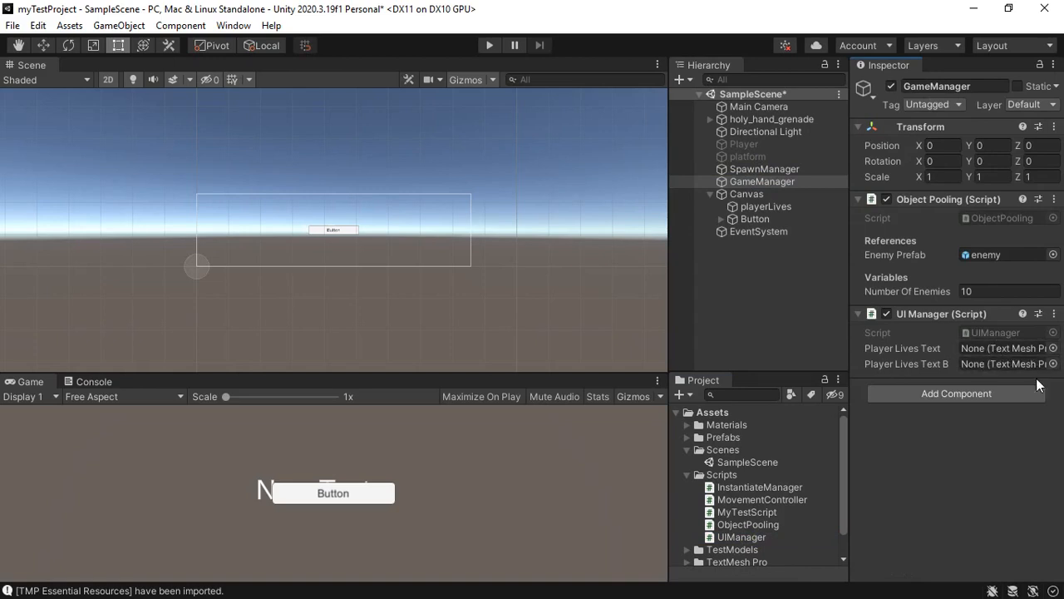
# Step: Assign the playerLives text object to the Player Lives Text reference of GameManager's UI Manager component
pyautogui.click(748, 209)
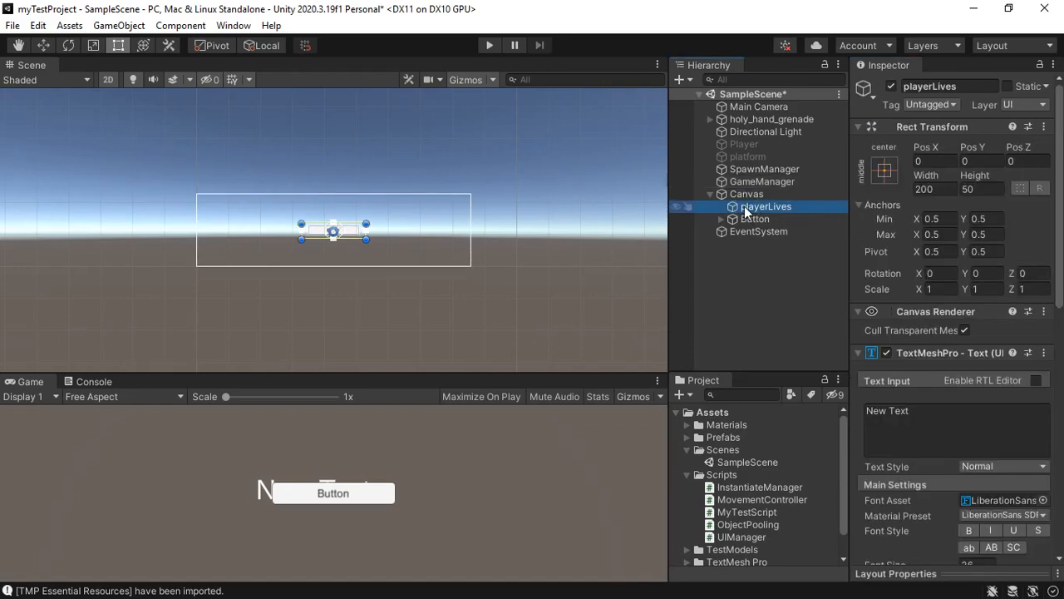
pyautogui.click(751, 185)
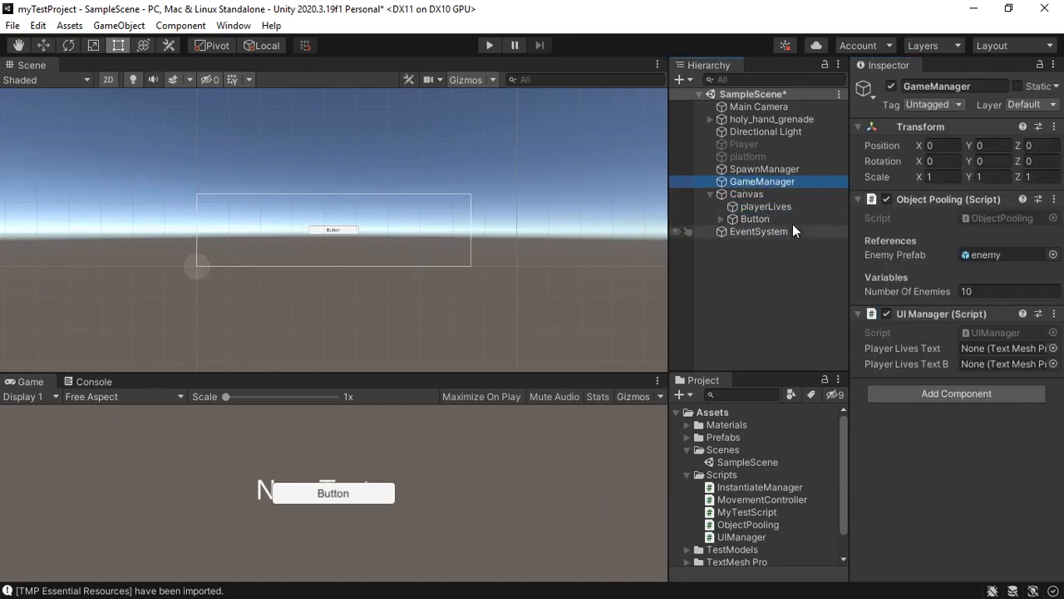
pyautogui.moveTo(756, 206); pyautogui.dragTo(993, 349)
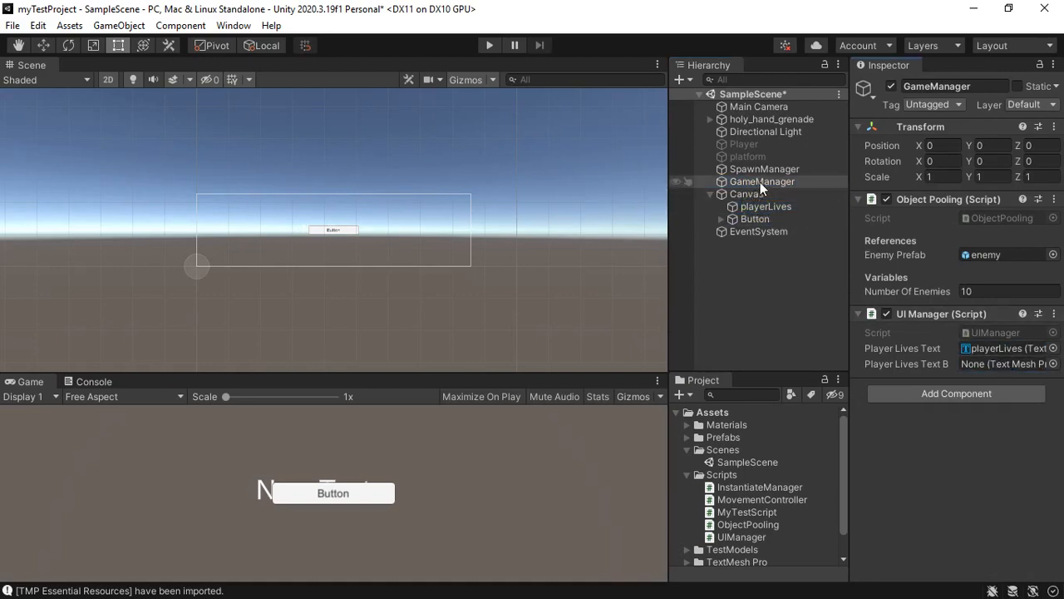
pyautogui.click(988, 353)
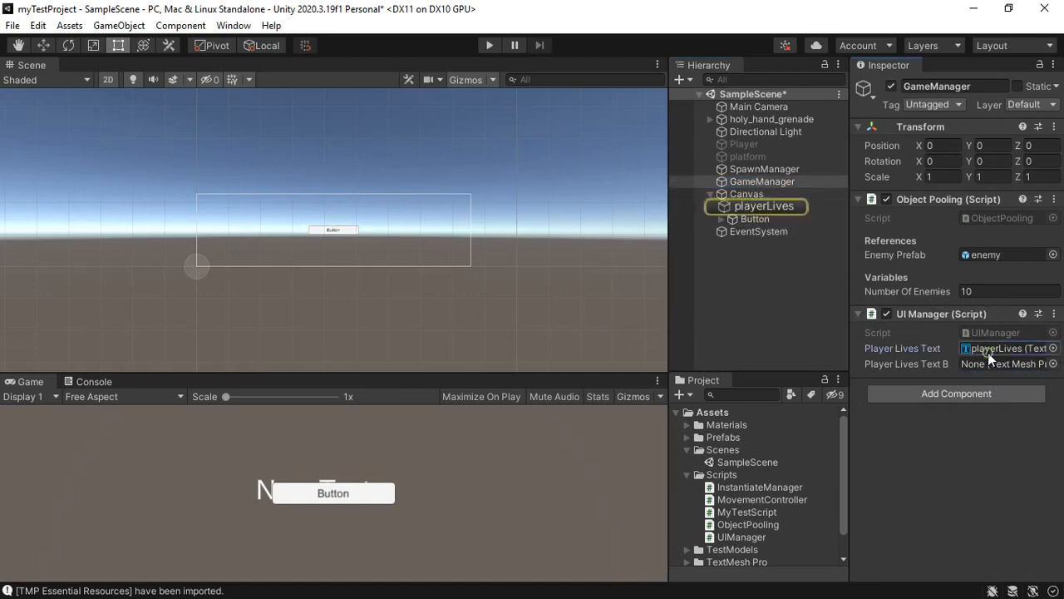
# Step: Enlarge the playerLives text's rectangle in the scene to about 614 wide by 278 high
pyautogui.click(772, 209)
pyautogui.moveTo(366, 240); pyautogui.dragTo(498, 313)
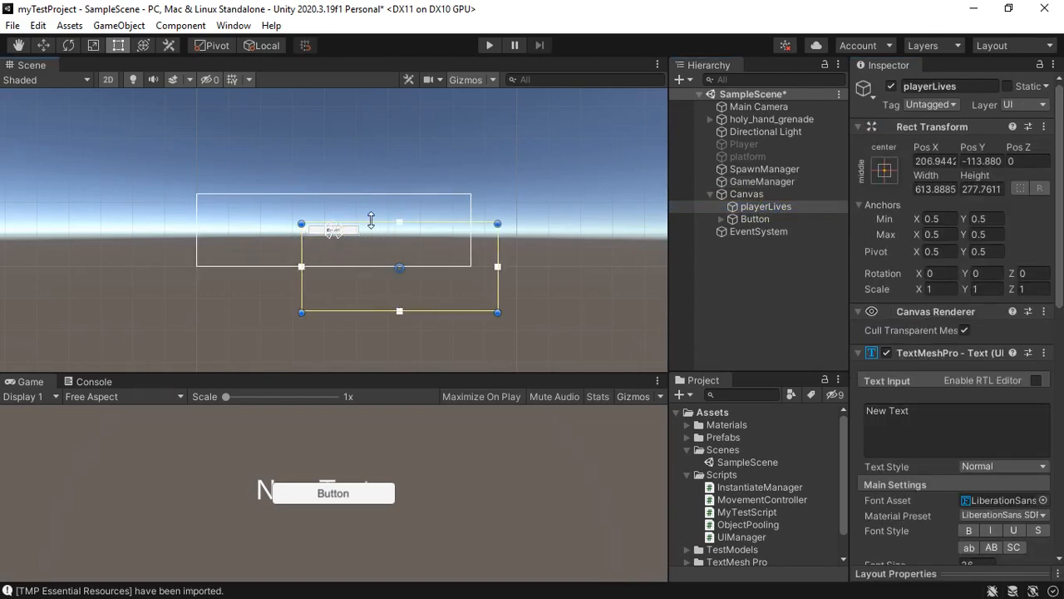